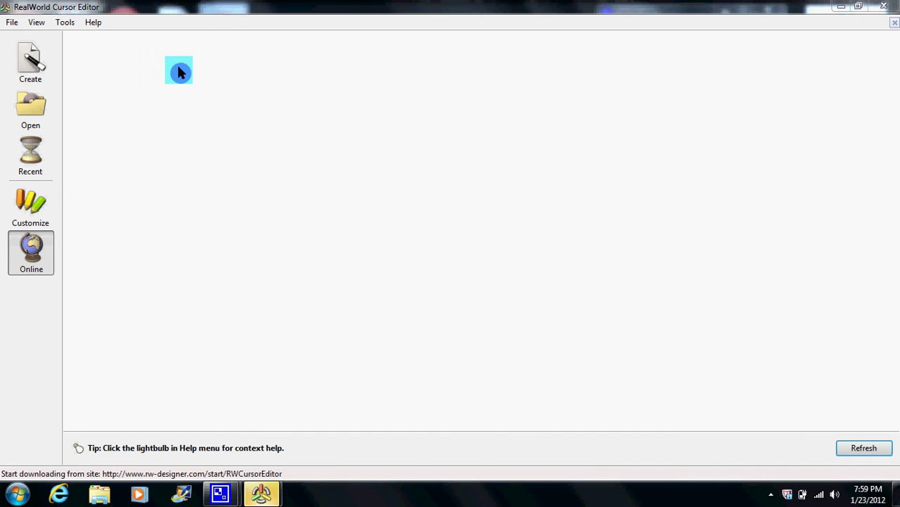
Step: Create a new mouse cursor and draw a purple up-left arrow (head size 16, tail 40%) on it
left_click(31, 67)
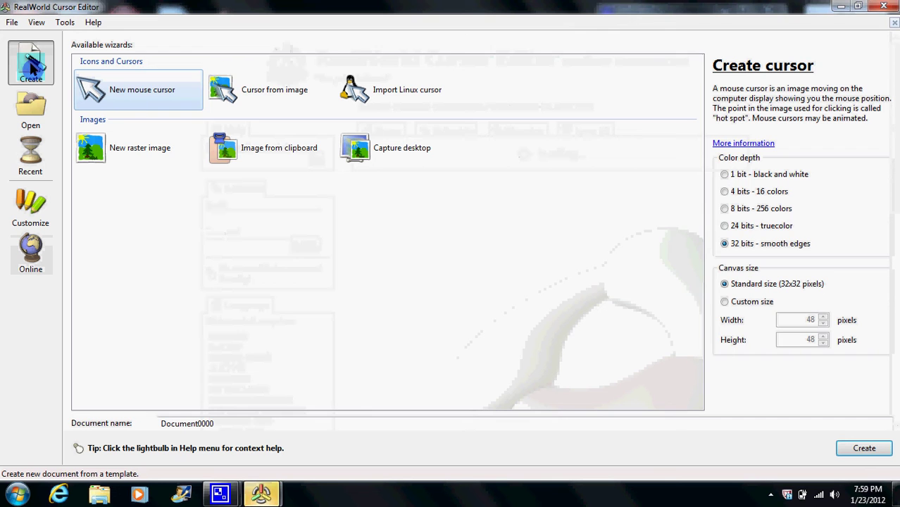
left_click(143, 95)
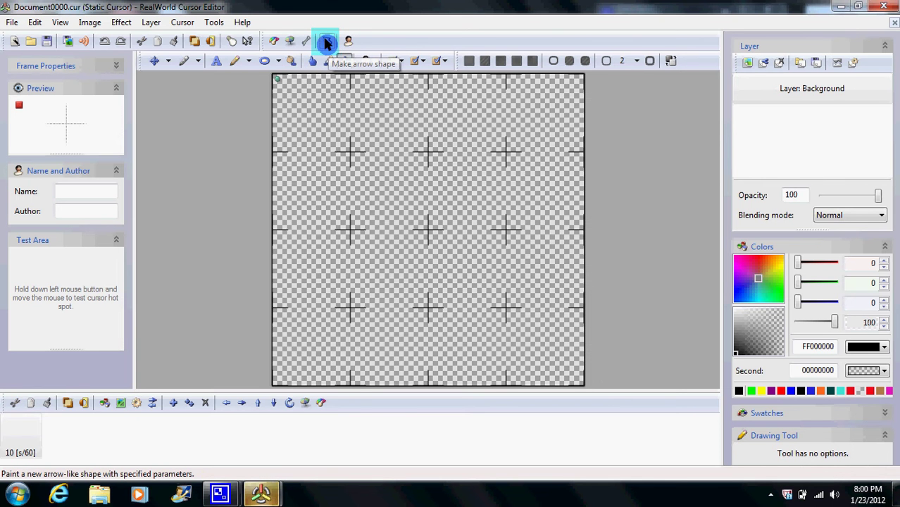
left_click(326, 43)
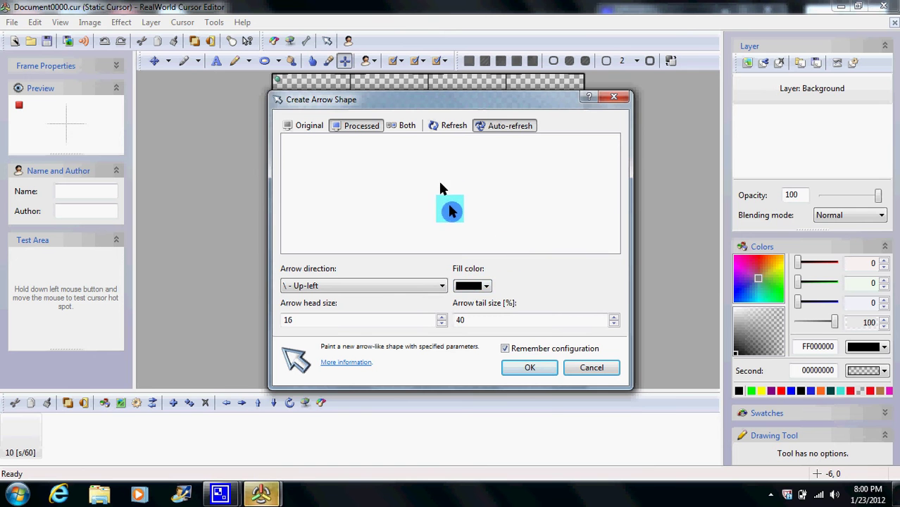
left_click(486, 285)
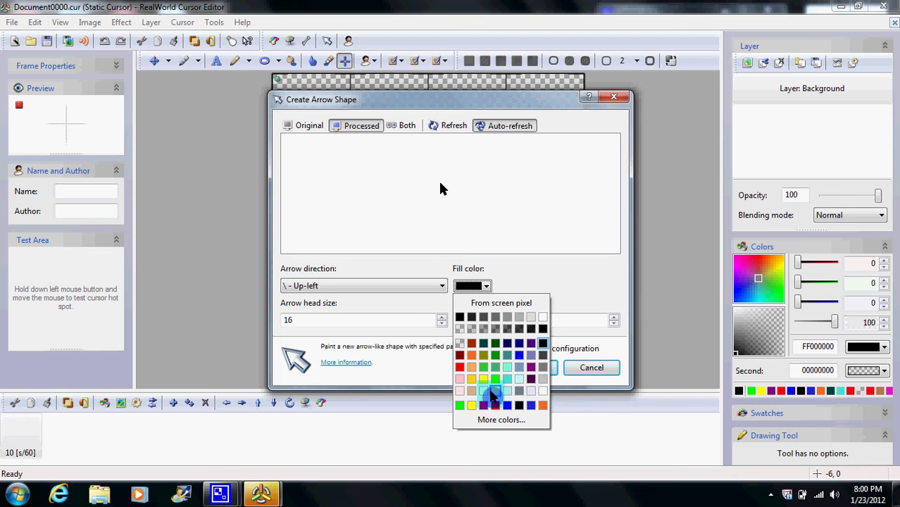
left_click(485, 405)
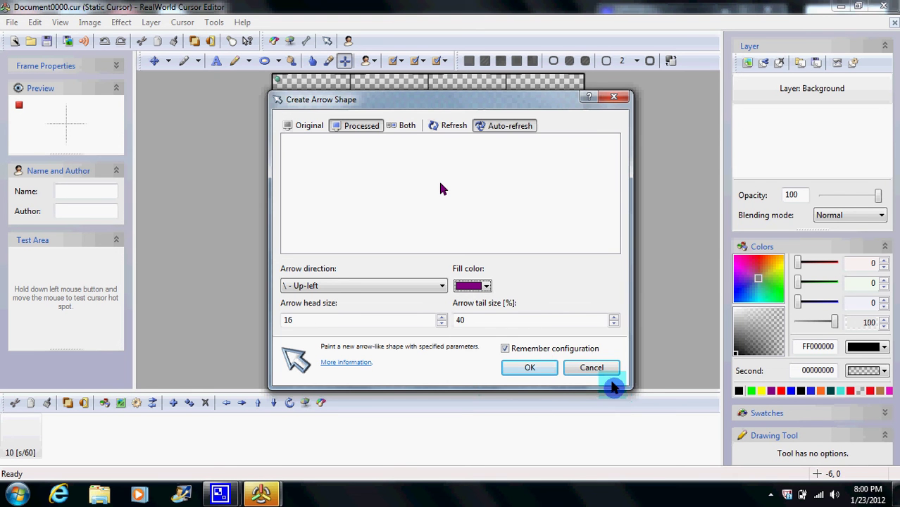
left_click(552, 369)
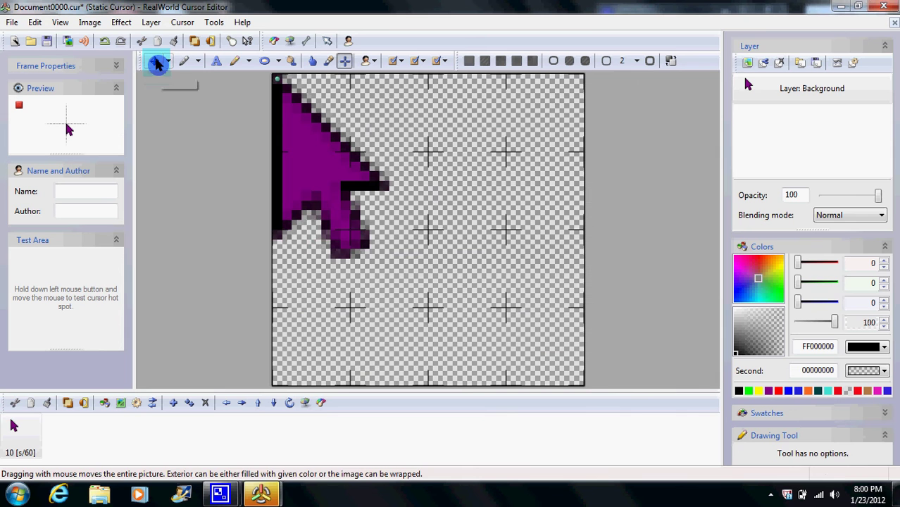
Step: Drag the purple arrow to the centre of the canvas and pick the hot spot tool
left_click(156, 62)
mouse_move(307, 169)
left_mouse_down()
mouse_move(429, 221)
mouse_move(422, 254)
mouse_move(400, 234)
mouse_move(411, 225)
mouse_move(405, 229)
left_mouse_up()
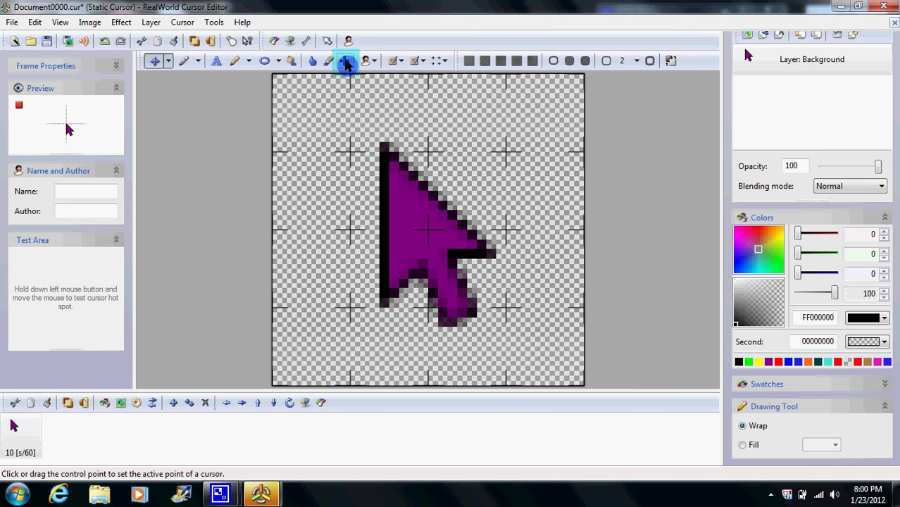
left_click(346, 63)
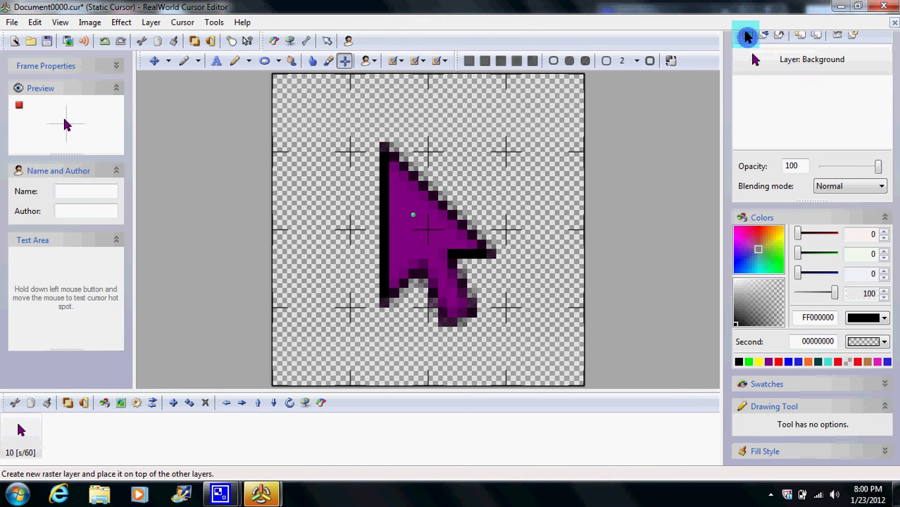
Step: Add an empty Unnamed layer and place the Background arrow layer above it
left_click(747, 36)
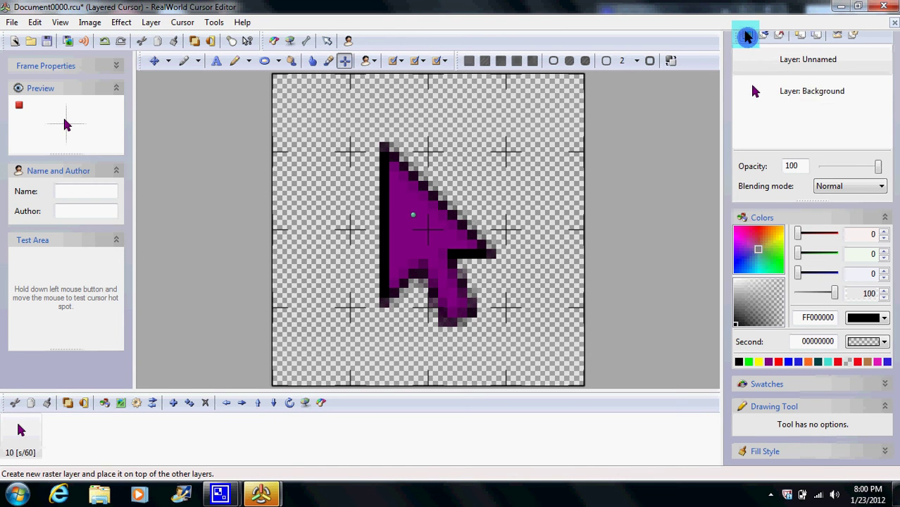
left_click_drag(798, 102, 803, 59)
left_click(790, 98)
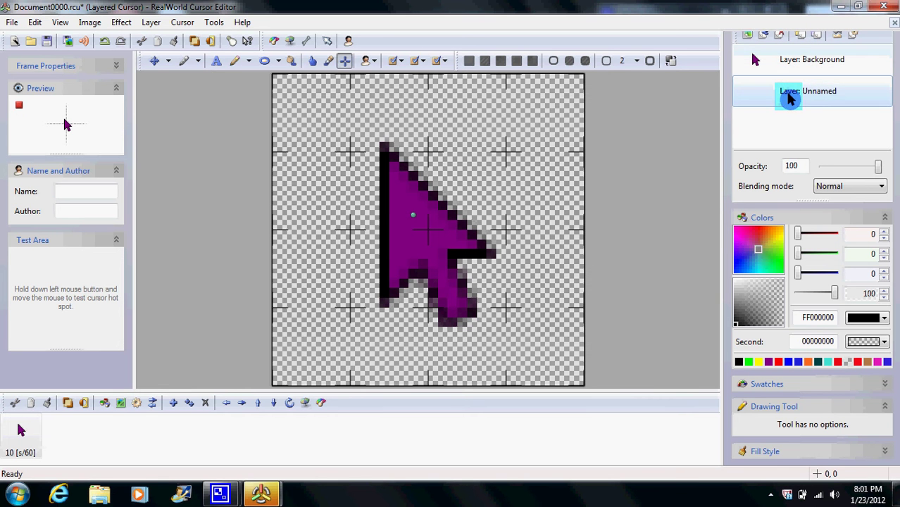
Step: Duplicate the first frame twice so the cursor has three identical frames
left_click(21, 446)
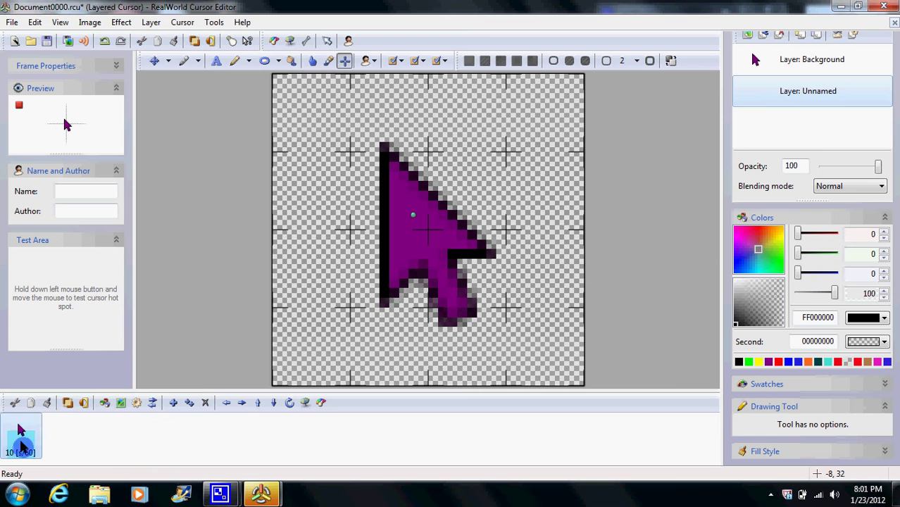
left_click(137, 421)
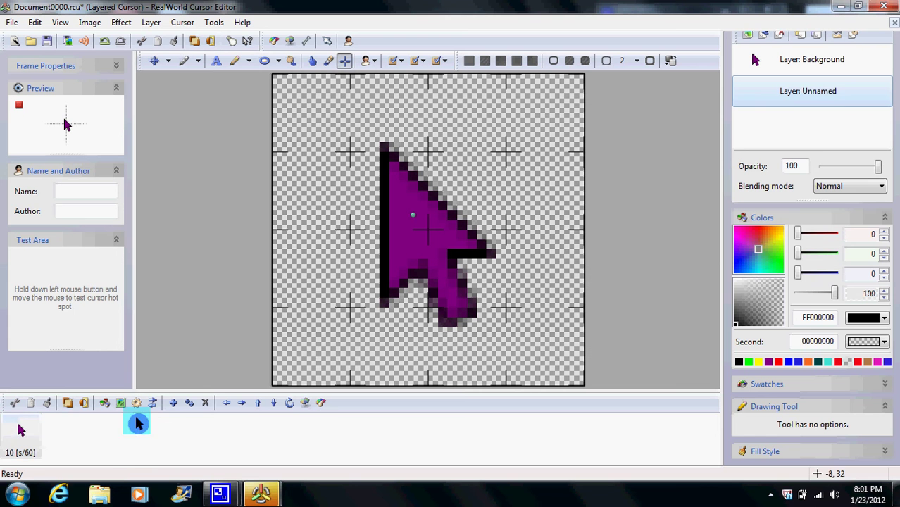
left_click(191, 404)
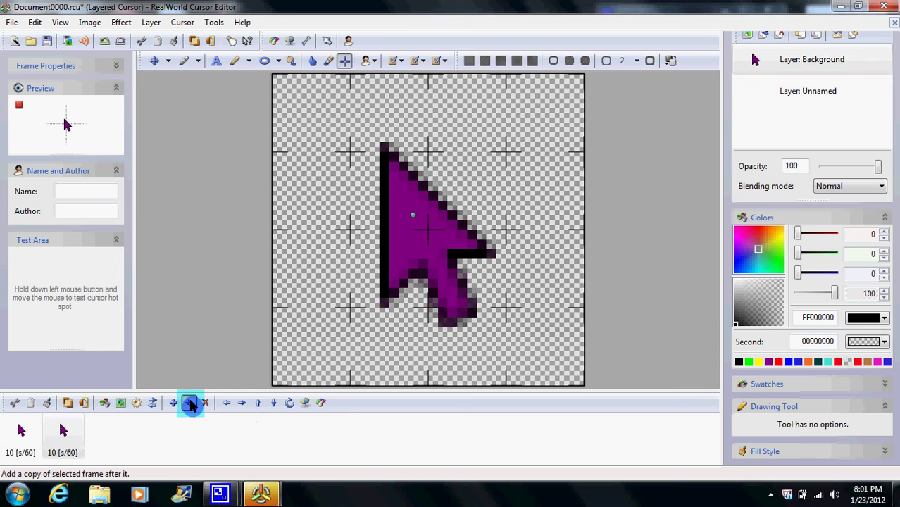
left_click(192, 404)
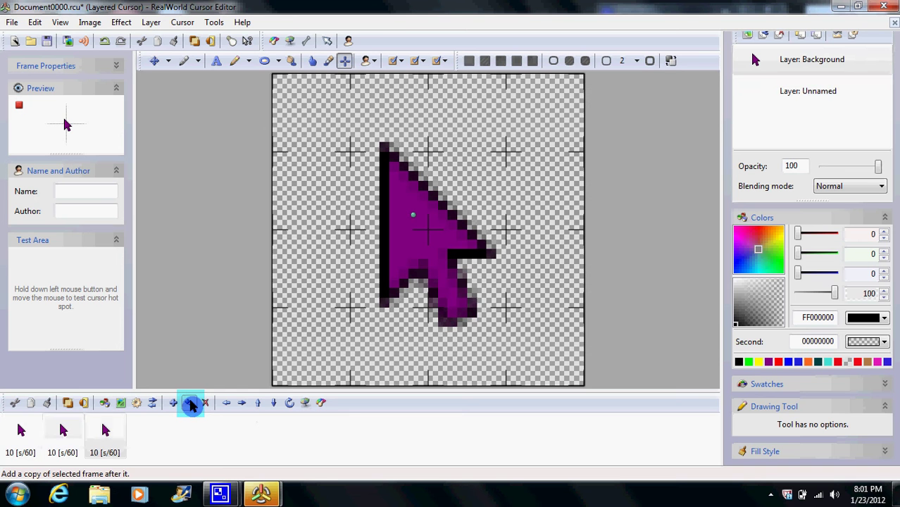
Step: Set the first frame's empty Unnamed layer to 40% opacity
left_click(37, 442)
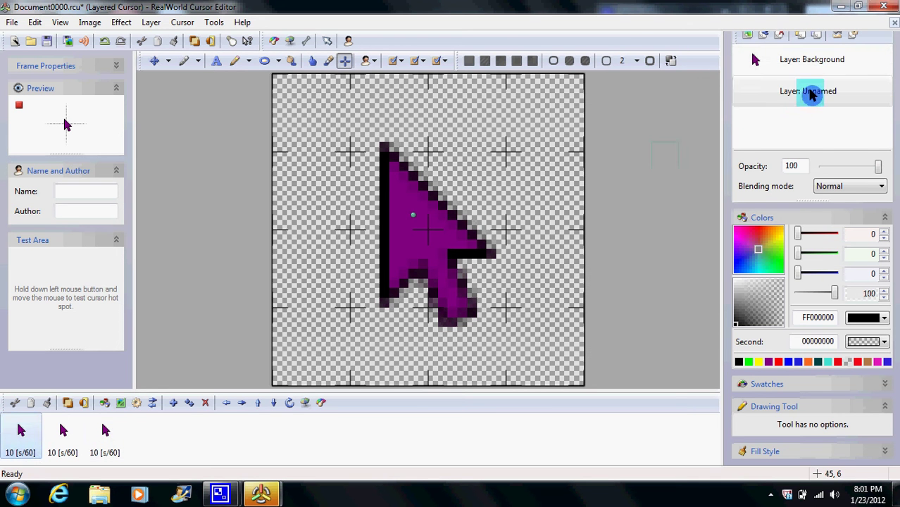
left_click(844, 173)
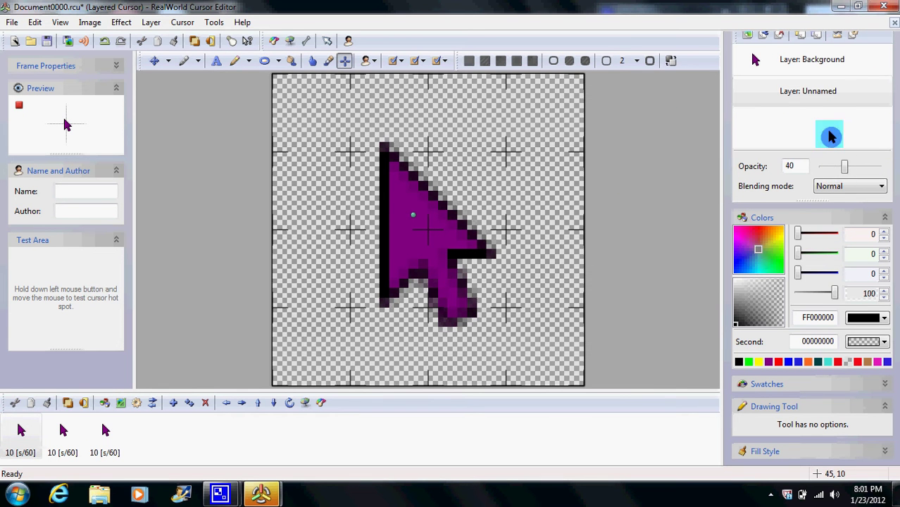
left_click(797, 96)
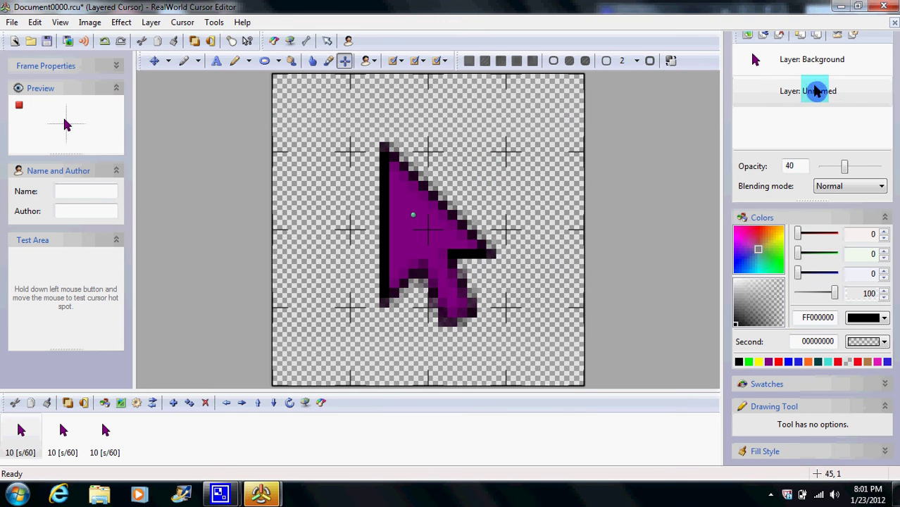
mouse_move(829, 94)
left_mouse_down()
mouse_move(831, 57)
mouse_move(840, 87)
left_mouse_up()
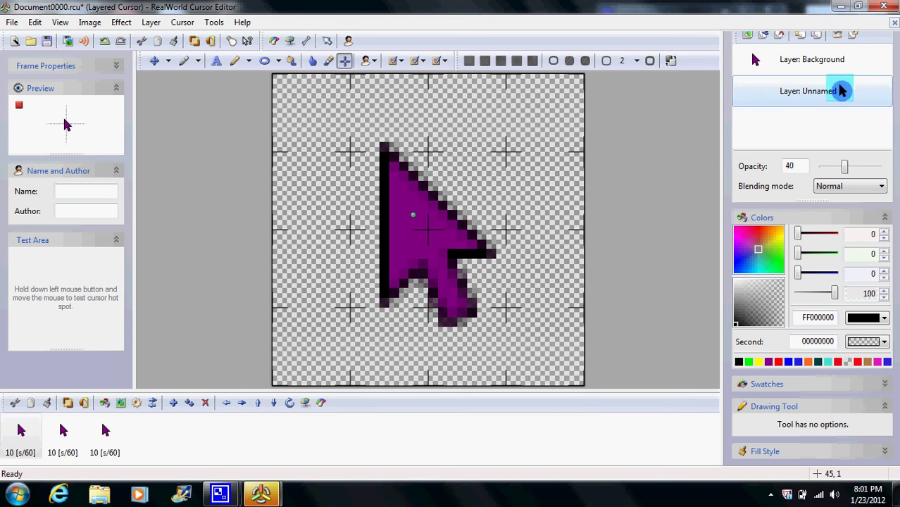
Step: Choose the ellipse tool and set both primary and secondary colours to blue FF0000FF
left_click(276, 62)
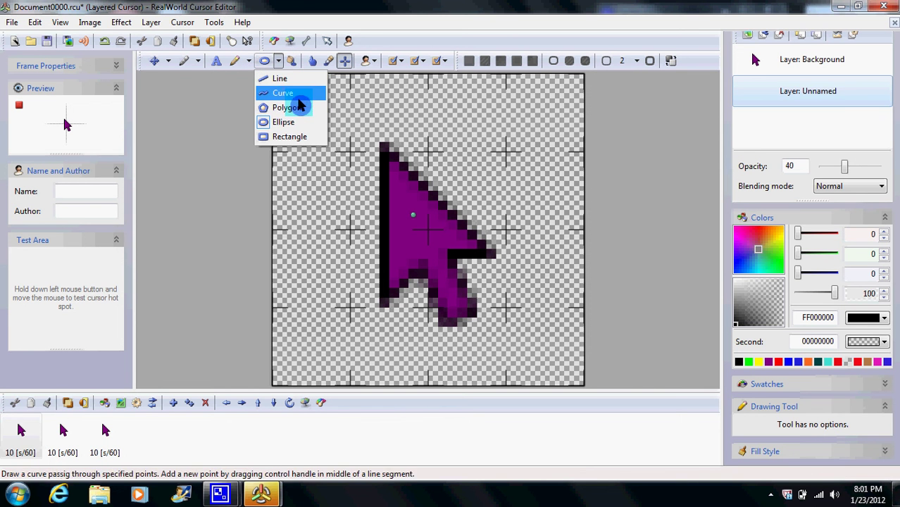
left_click(302, 123)
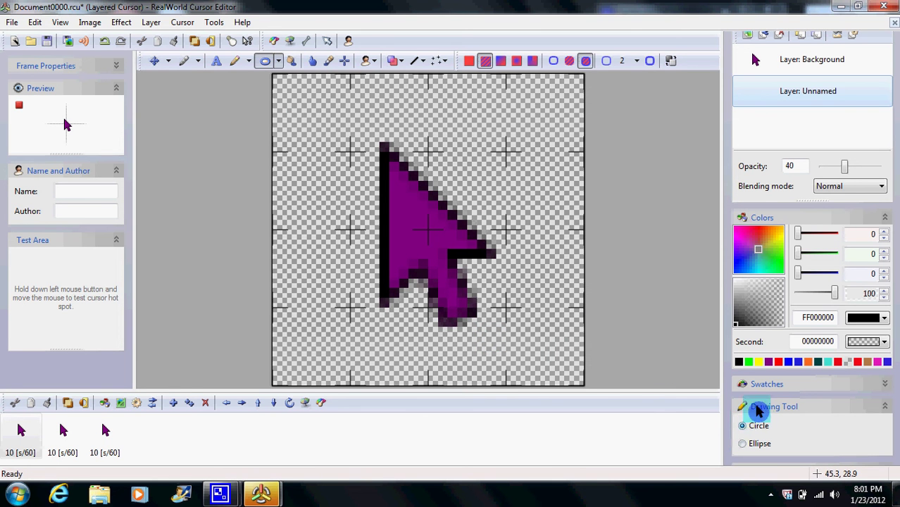
left_click(883, 319)
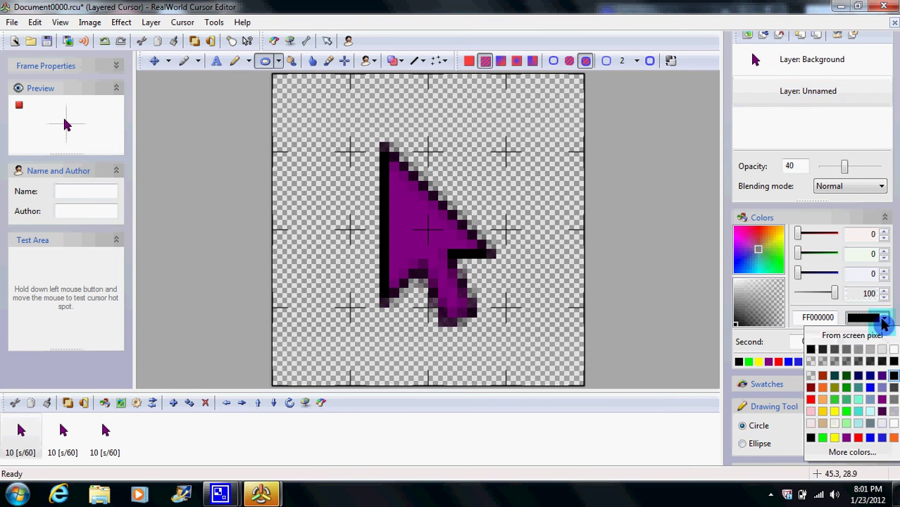
left_click(870, 395)
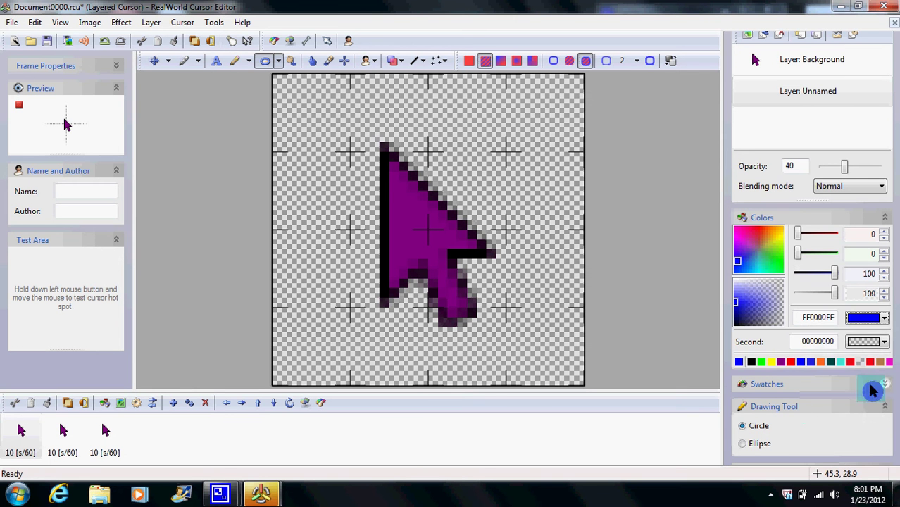
left_click(878, 343)
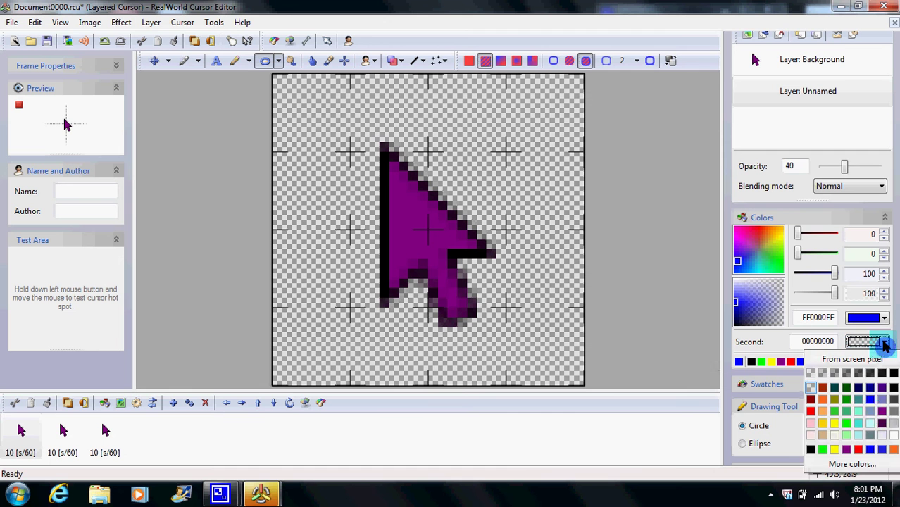
left_click(870, 396)
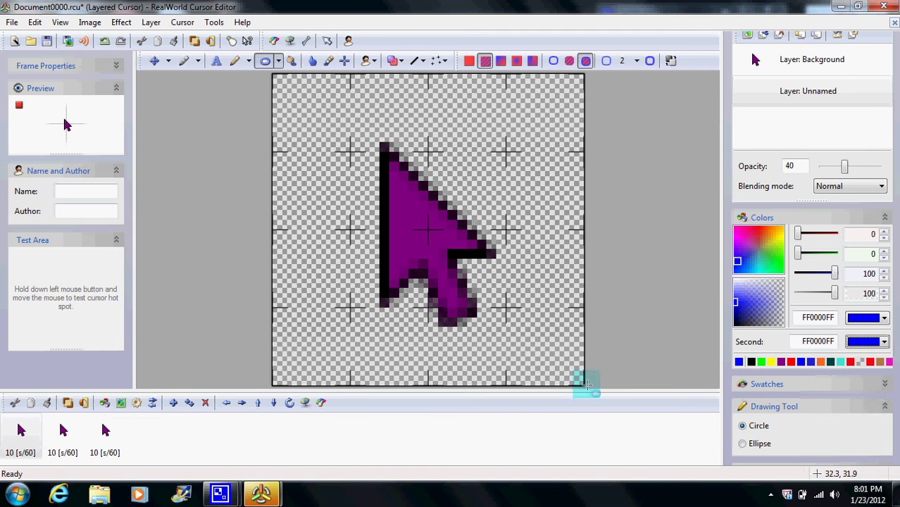
Step: Draw a translucent blue circle across the first frame's canvas and play the animation preview
left_click_drag(583, 384, 277, 80)
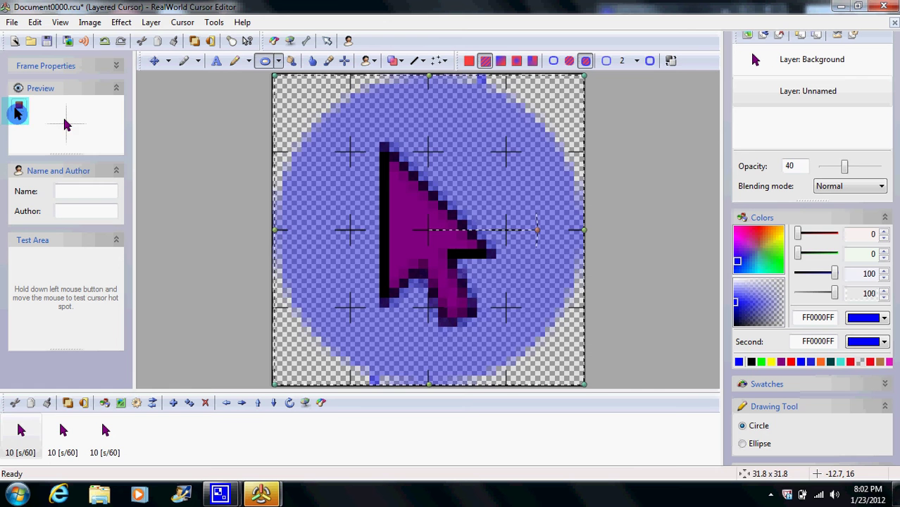
left_click(63, 431)
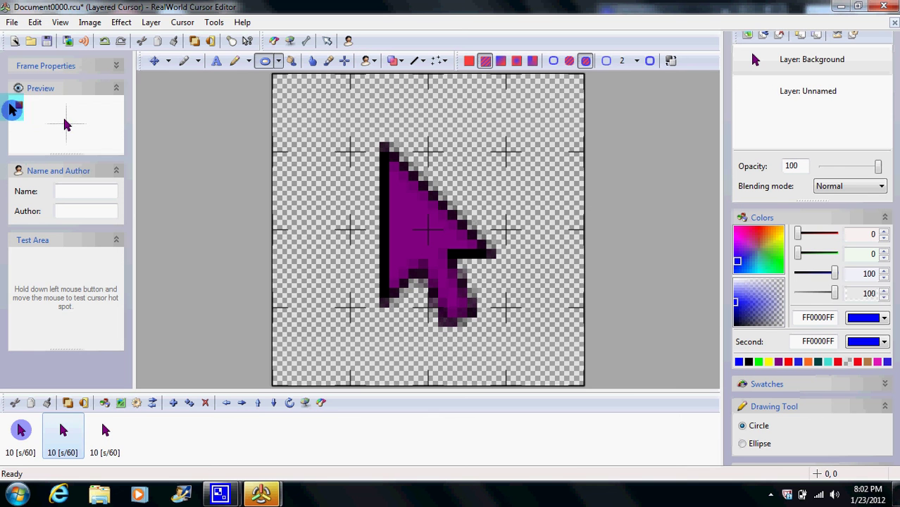
left_click(22, 105)
left_click(73, 139)
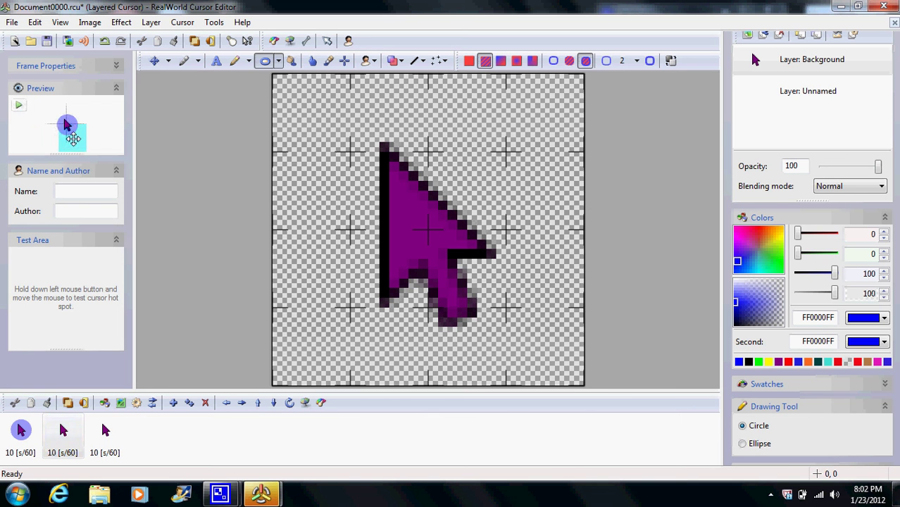
left_click_drag(65, 139, 23, 109)
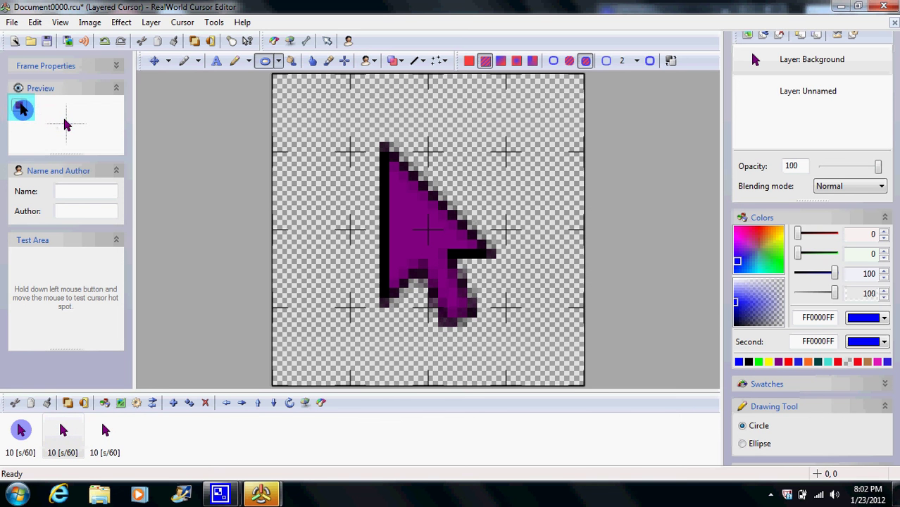
left_click(22, 108)
left_click(74, 438)
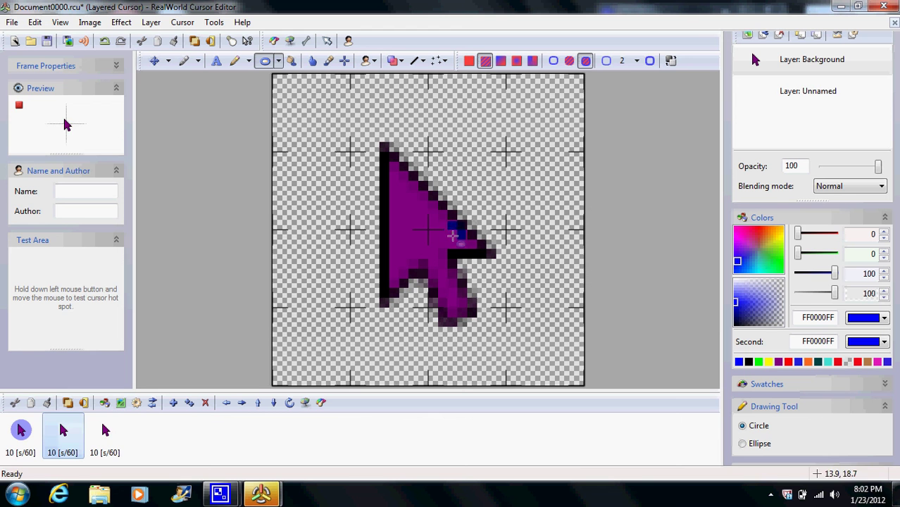
Step: Ready the second frame's empty layer with the ellipse tool, checking the first frame's blue circle
left_click(775, 98)
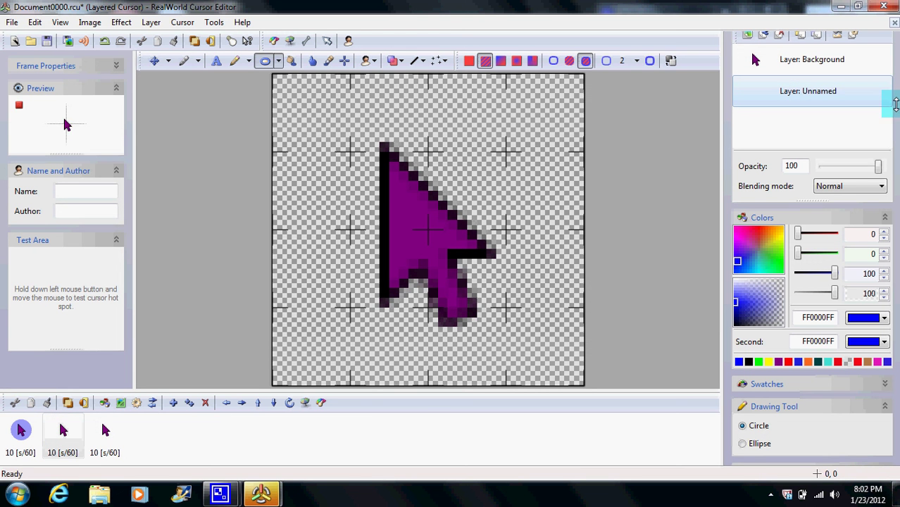
left_click(267, 61)
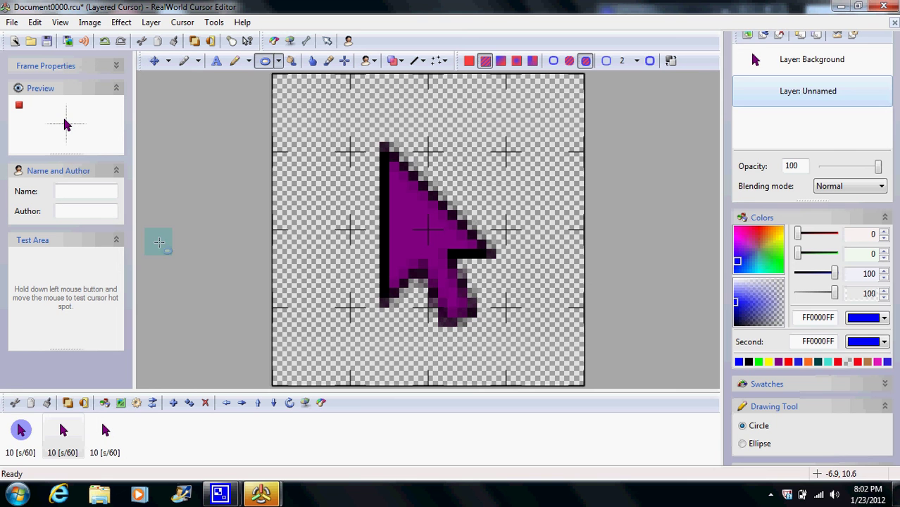
left_click(19, 430)
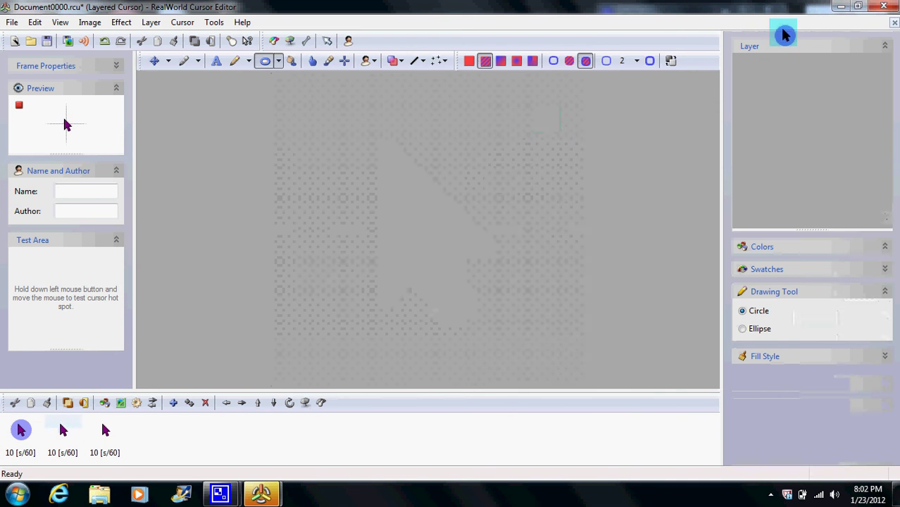
left_click(23, 435)
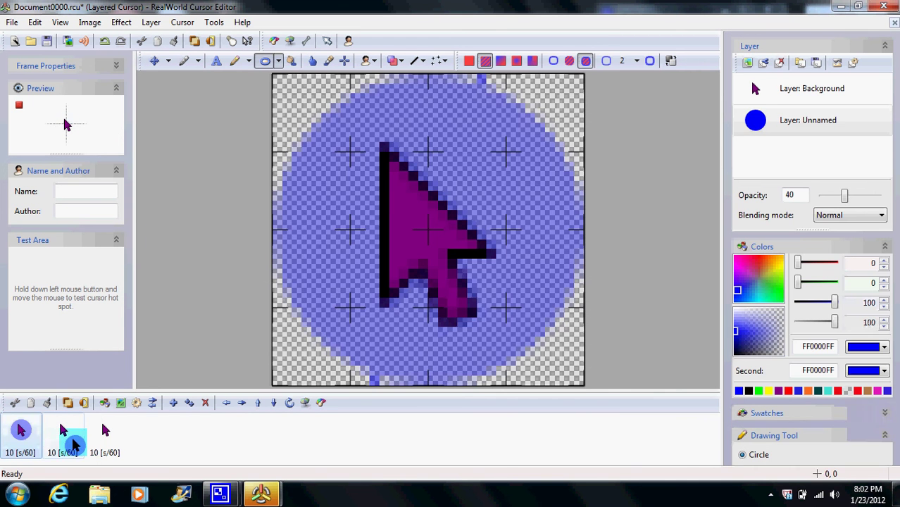
left_click(67, 433)
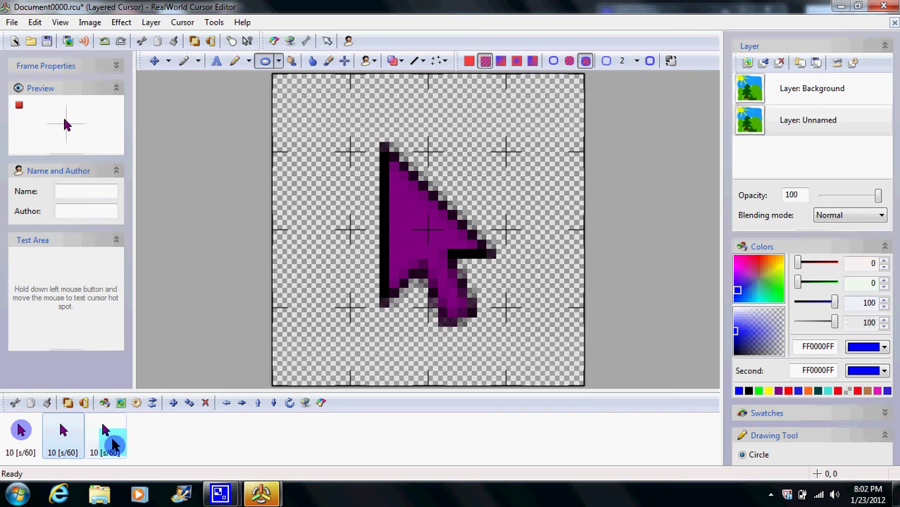
left_click(345, 62)
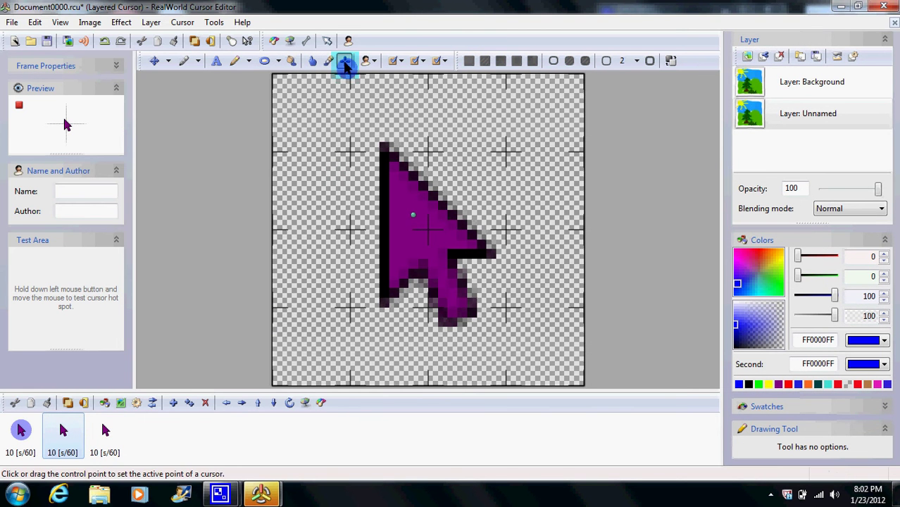
Step: Lower the layer opacity, set both colours to yellow FFFFFF00, and draw a circle covering the canvas
left_click(265, 62)
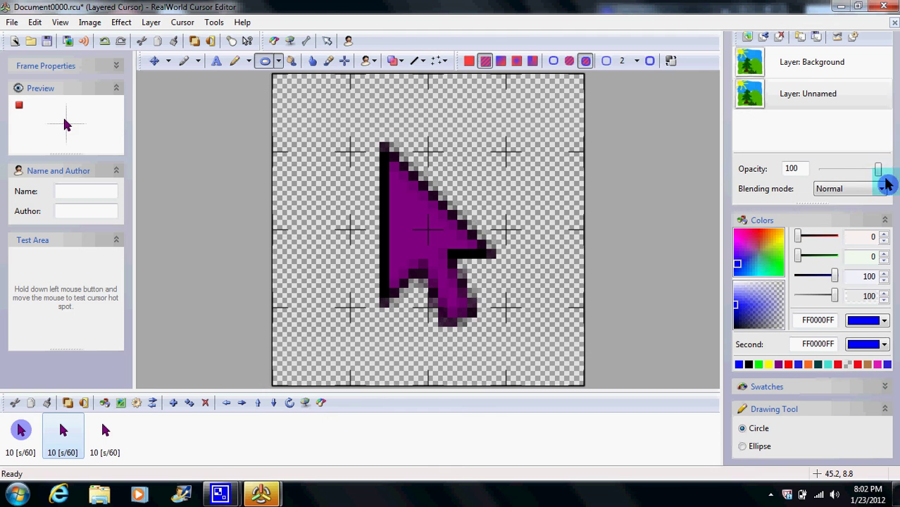
left_click(849, 173)
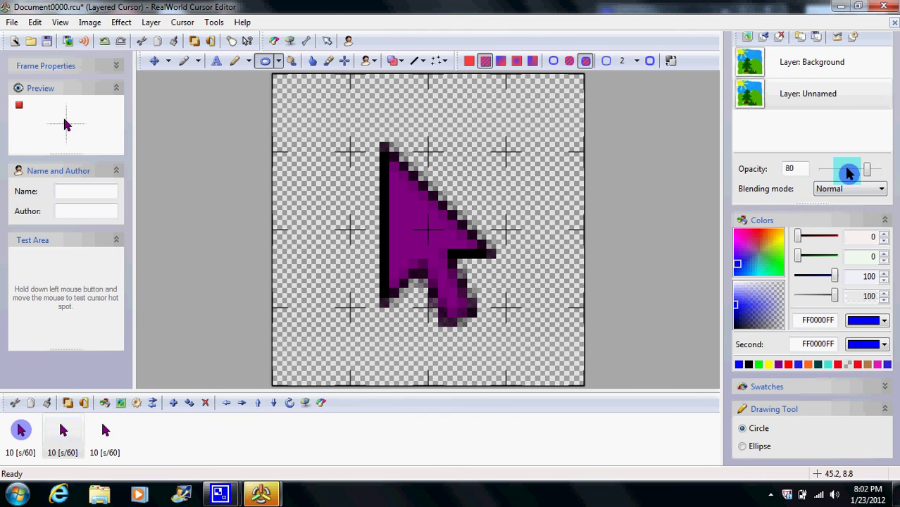
left_click(875, 169)
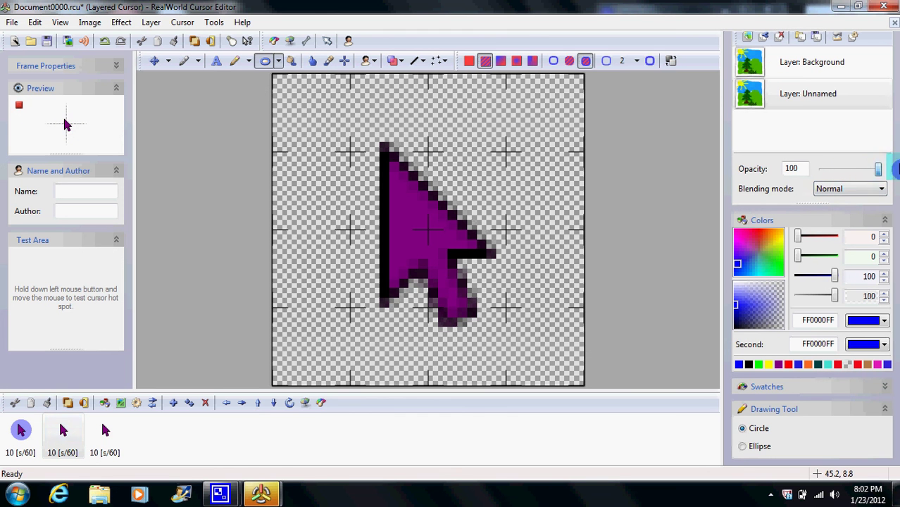
left_click(844, 173)
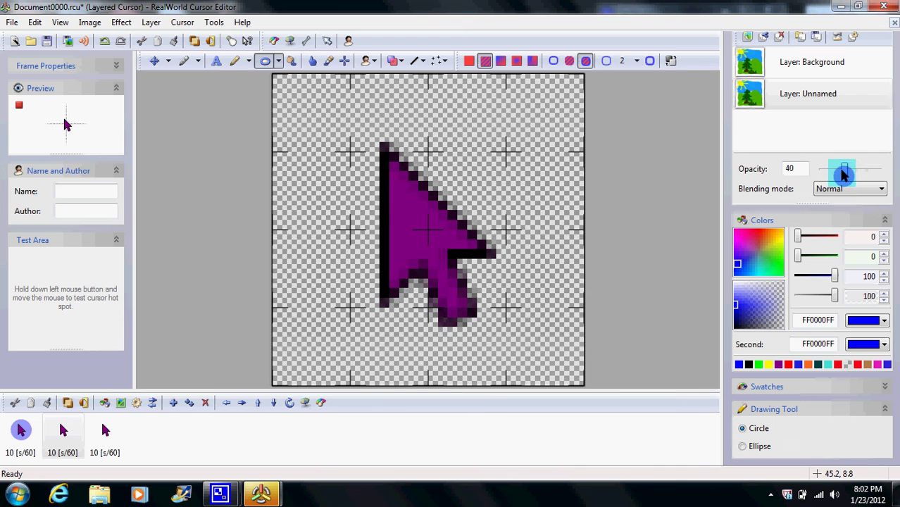
left_click(884, 321)
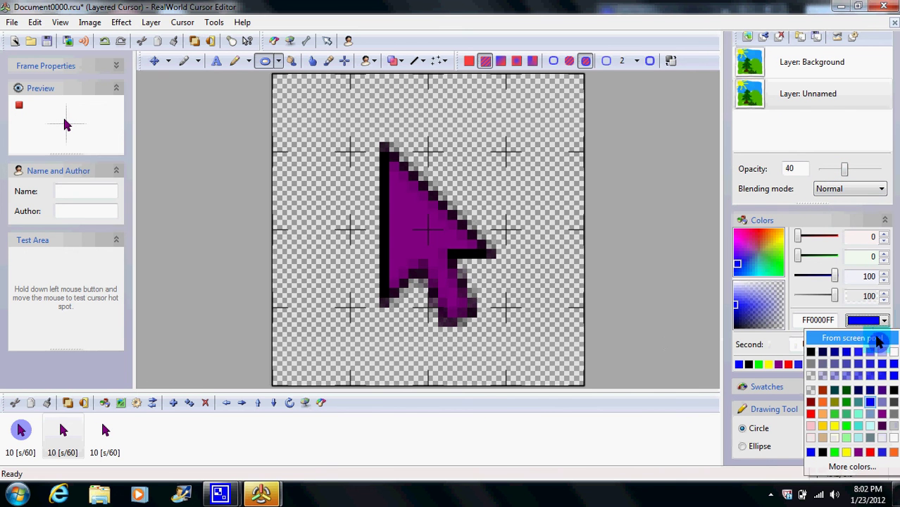
left_click(846, 453)
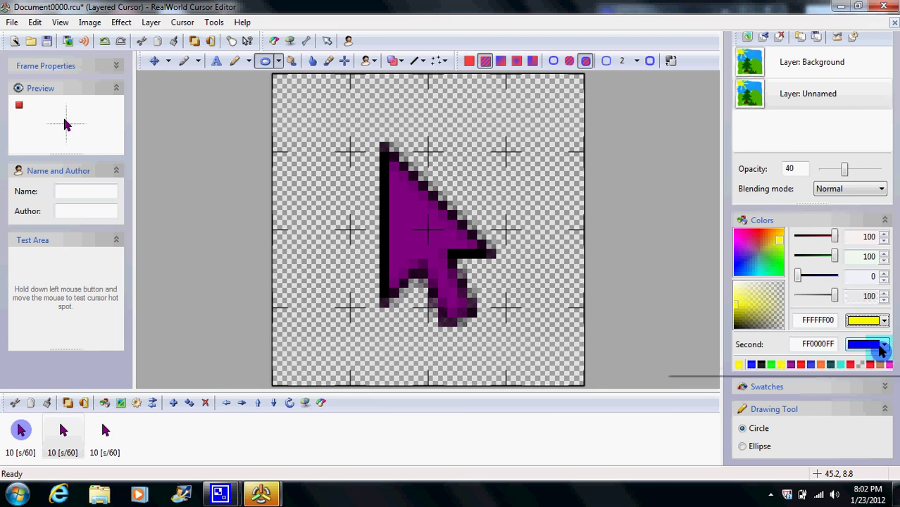
left_click(882, 350)
left_click(846, 320)
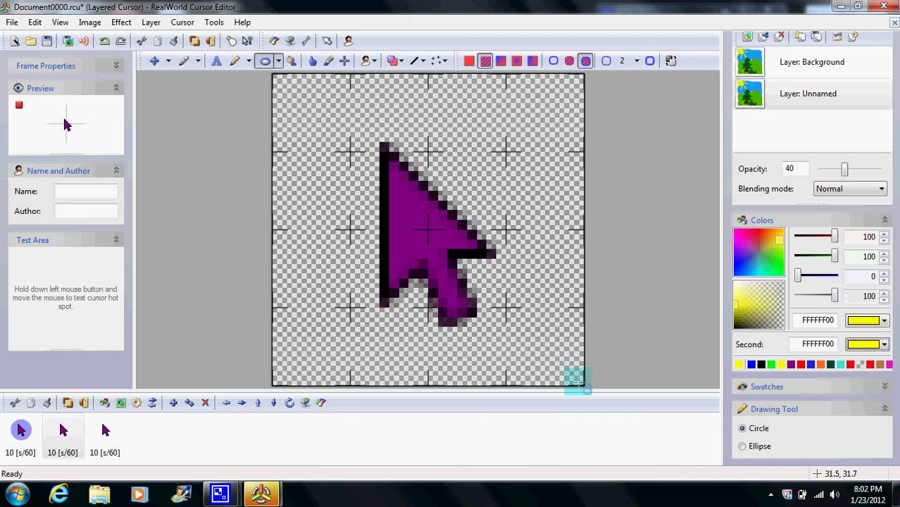
mouse_move(578, 380)
left_mouse_down()
mouse_move(434, 257)
mouse_move(361, 208)
mouse_move(272, 76)
left_mouse_up()
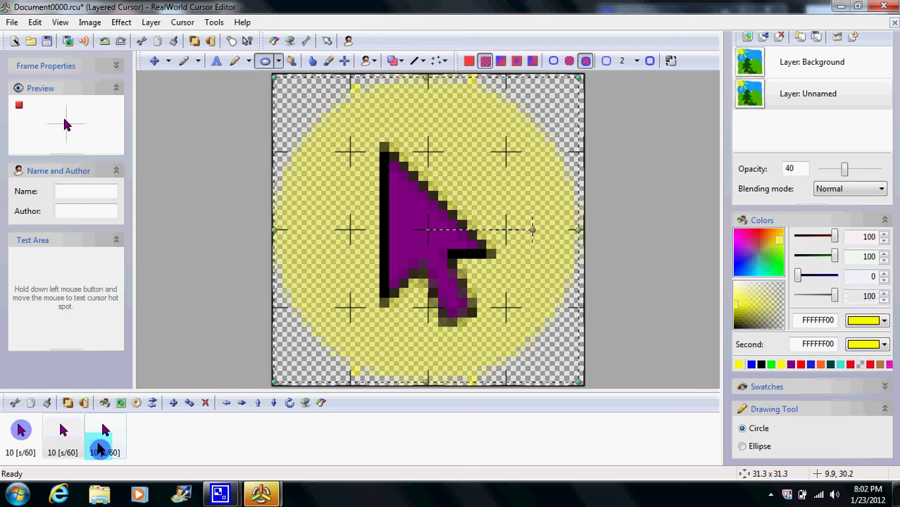
Step: On frame 3's empty layer, set both colours to red FFFF0000, opacity 40, and draw a canvas-wide circle
left_click(99, 449)
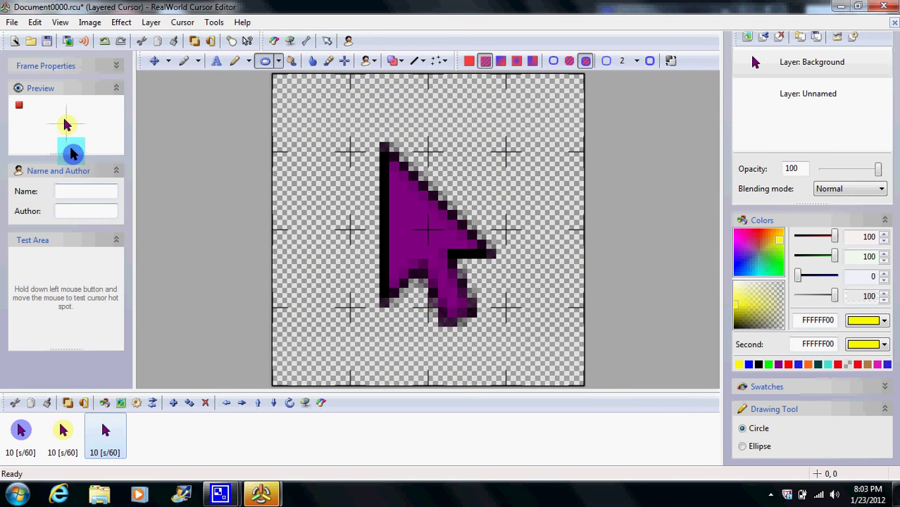
left_click(800, 94)
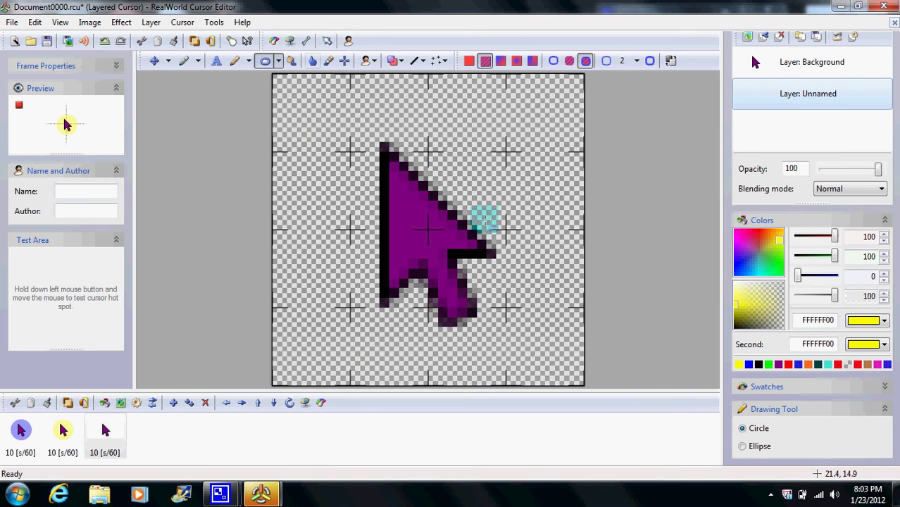
left_click(884, 320)
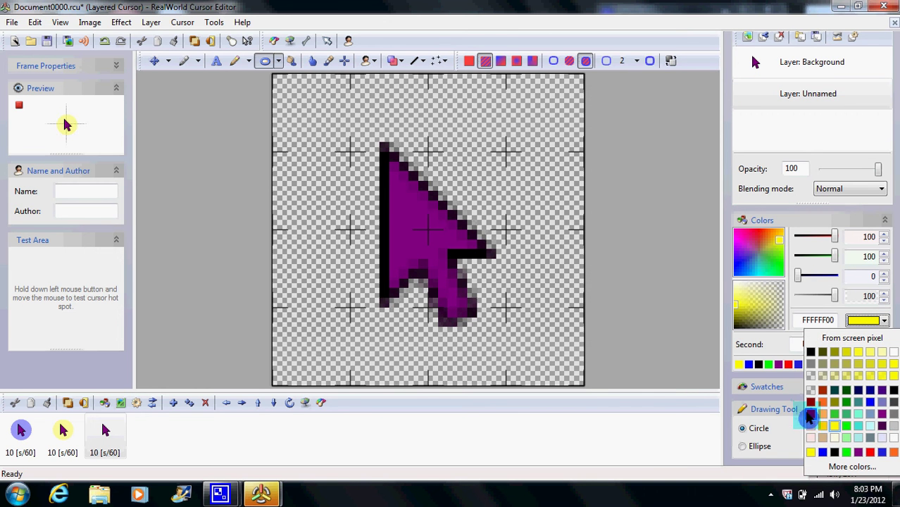
left_click(810, 417)
left_click(884, 345)
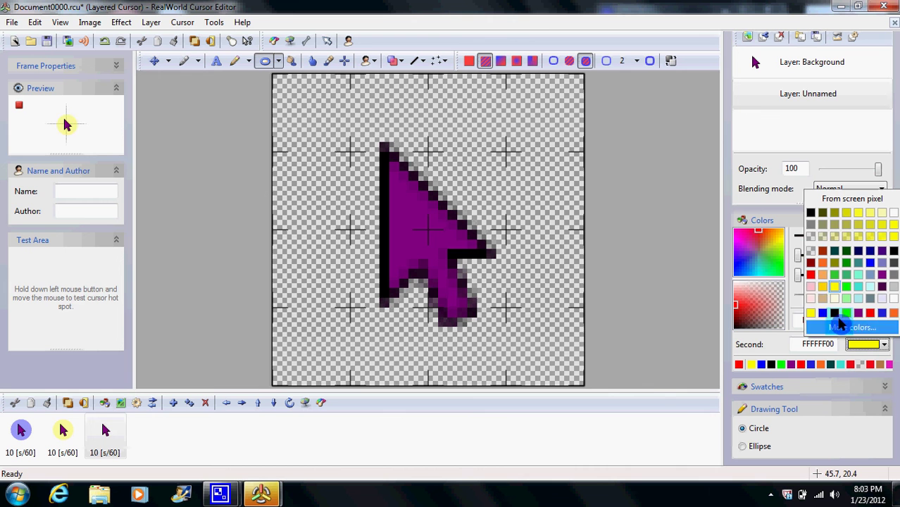
left_click(811, 274)
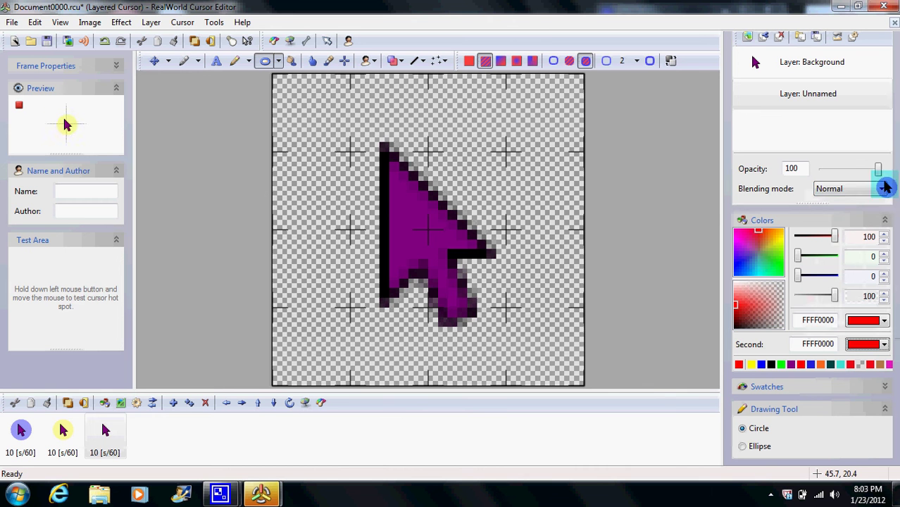
left_click(842, 169)
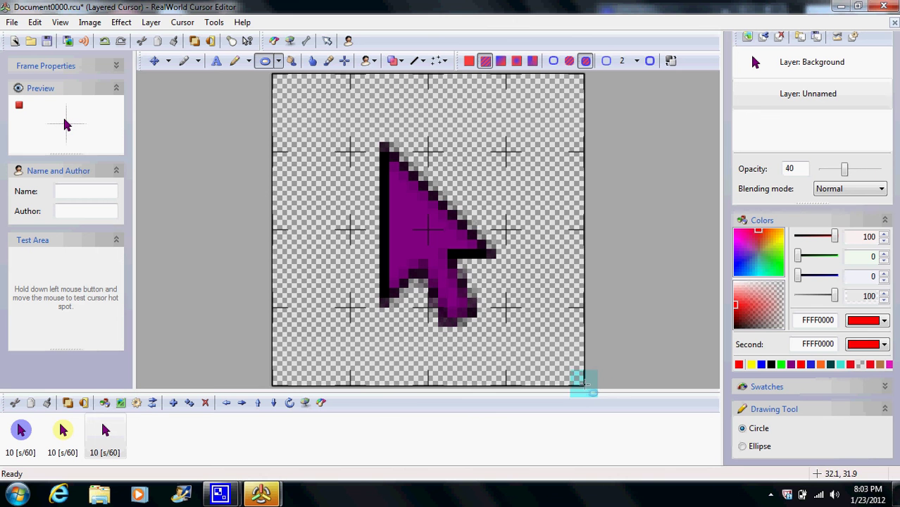
left_click_drag(583, 385, 276, 74)
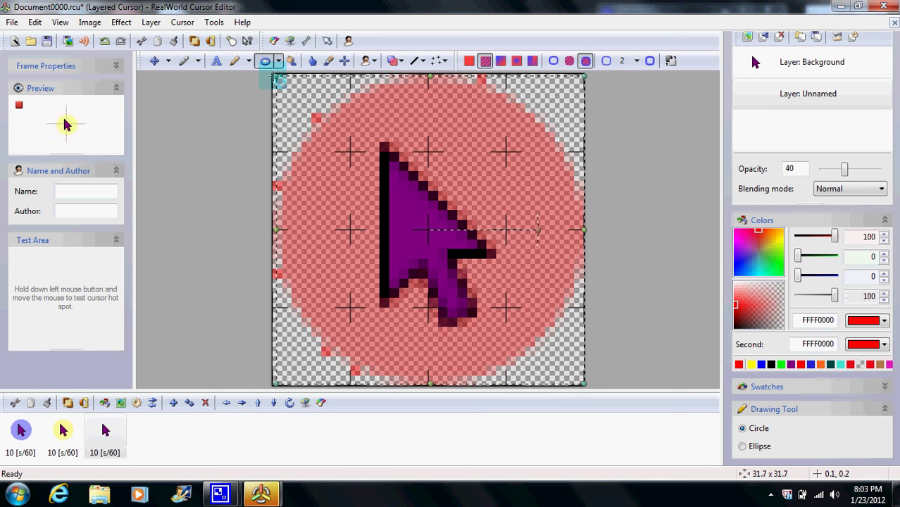
left_click(208, 448)
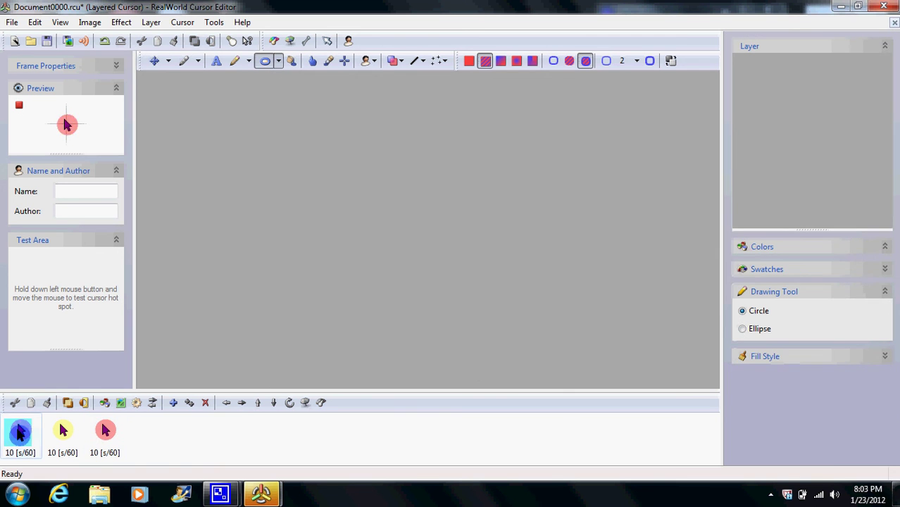
Step: Select the first frame with the move tool, briefly editing its frame delay
left_click(16, 435)
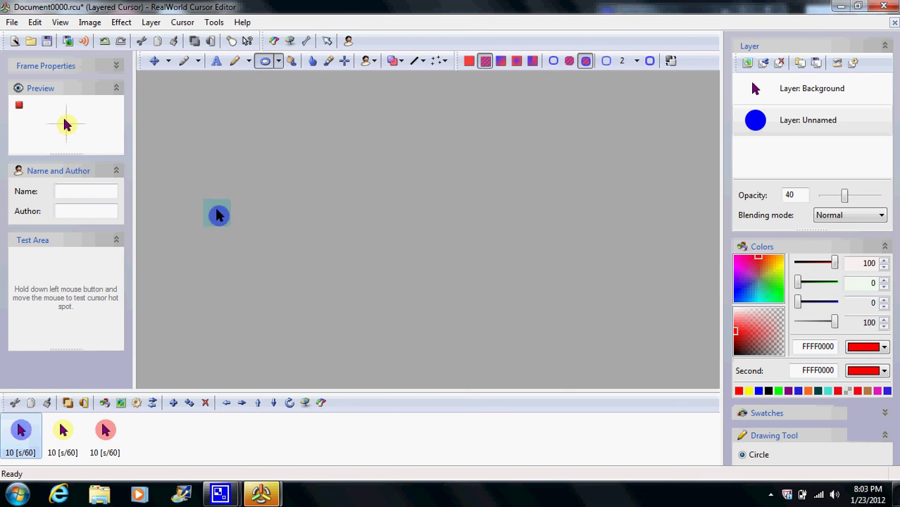
left_click(154, 61)
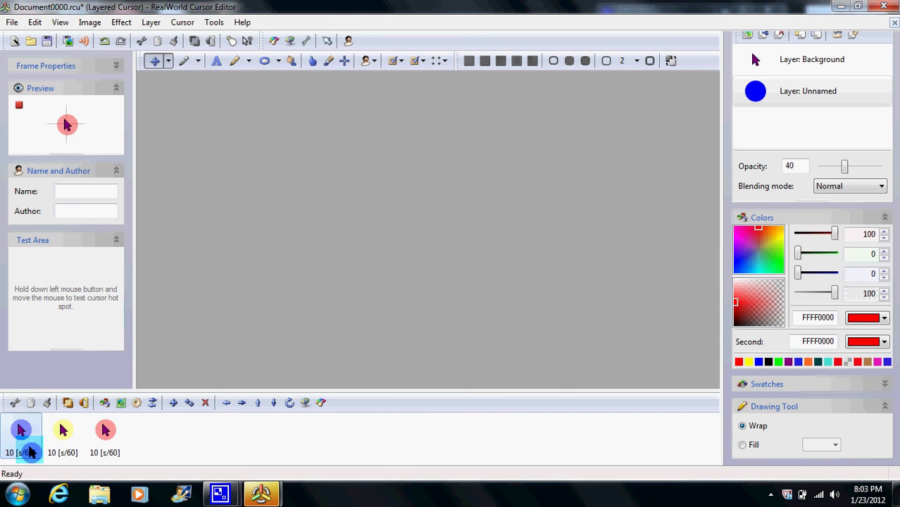
key("F2")
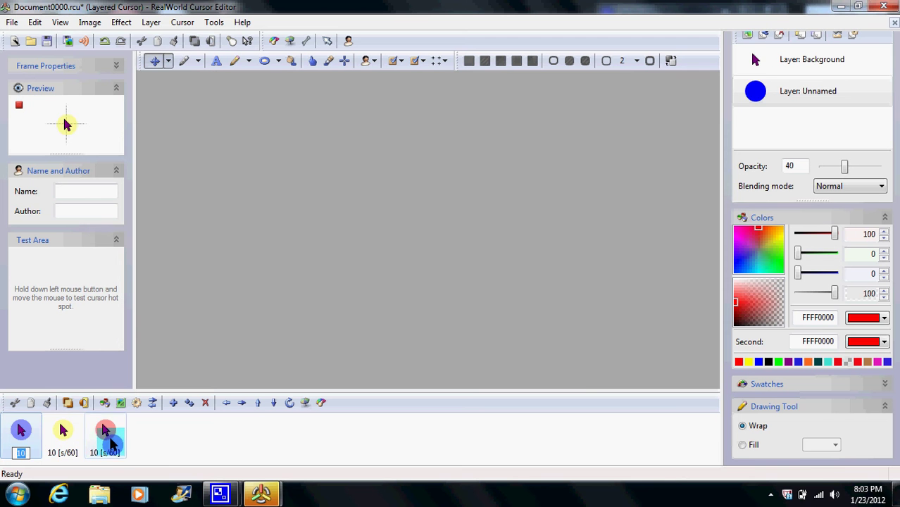
left_click(106, 437)
left_click(64, 433)
left_click(32, 437)
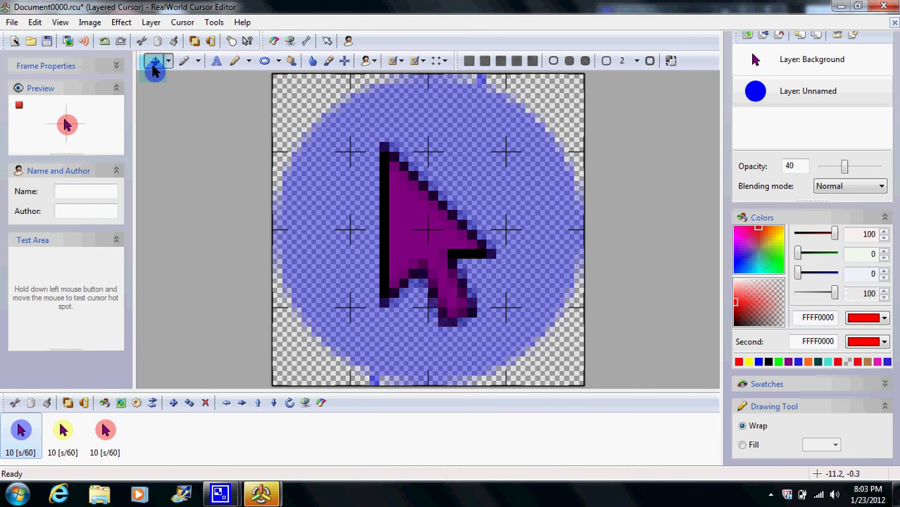
Step: Shift the first frame's blue circle and purple arrow one pixel right and set its hot spot
left_click_drag(412, 231, 407, 230)
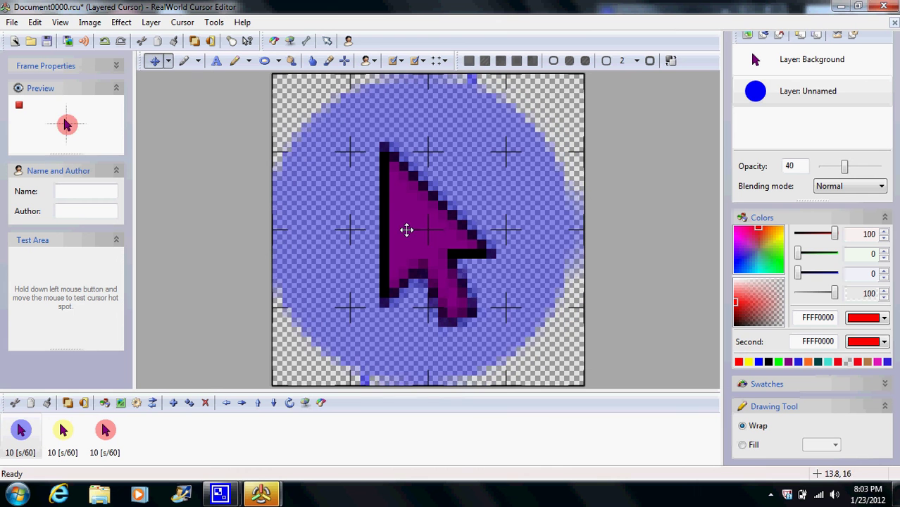
left_click(858, 71)
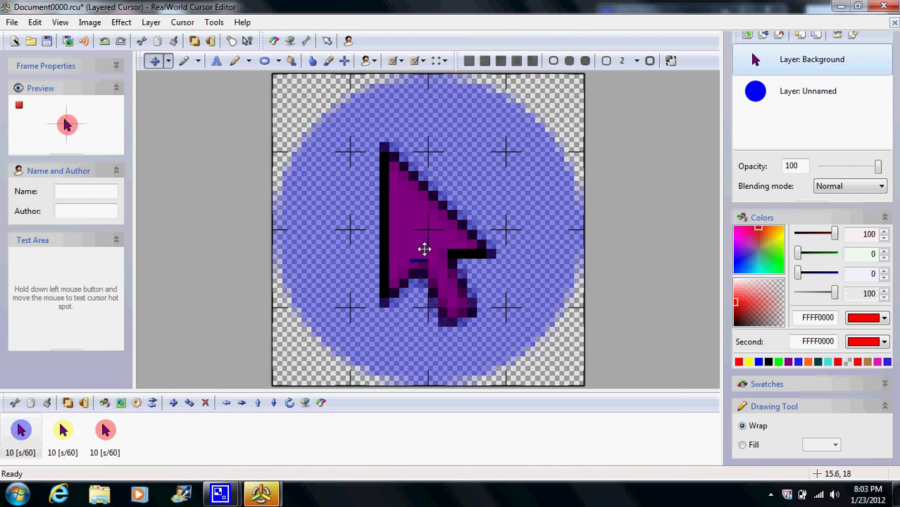
left_click_drag(423, 248, 433, 248)
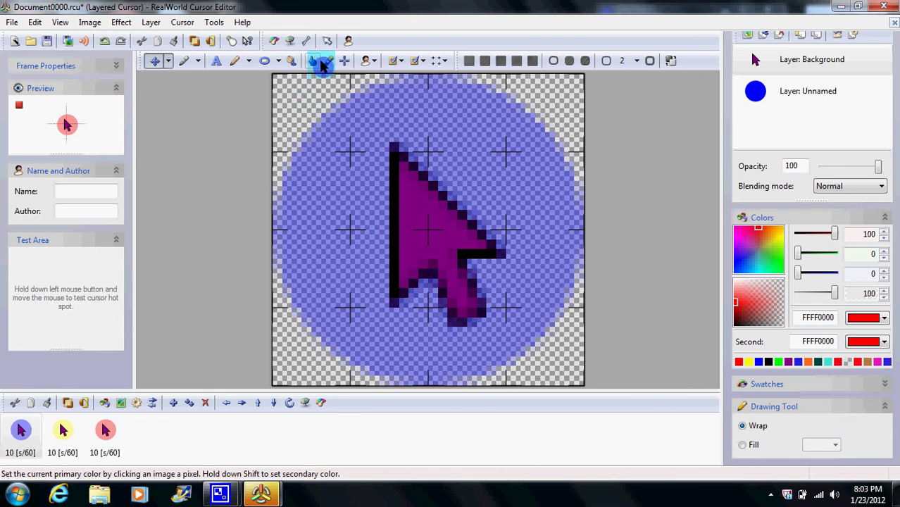
left_click(344, 61)
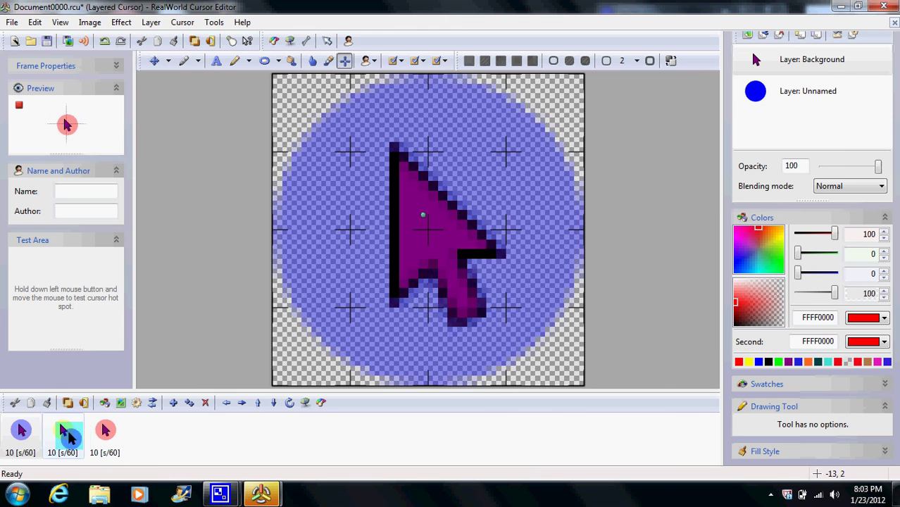
left_click(67, 434)
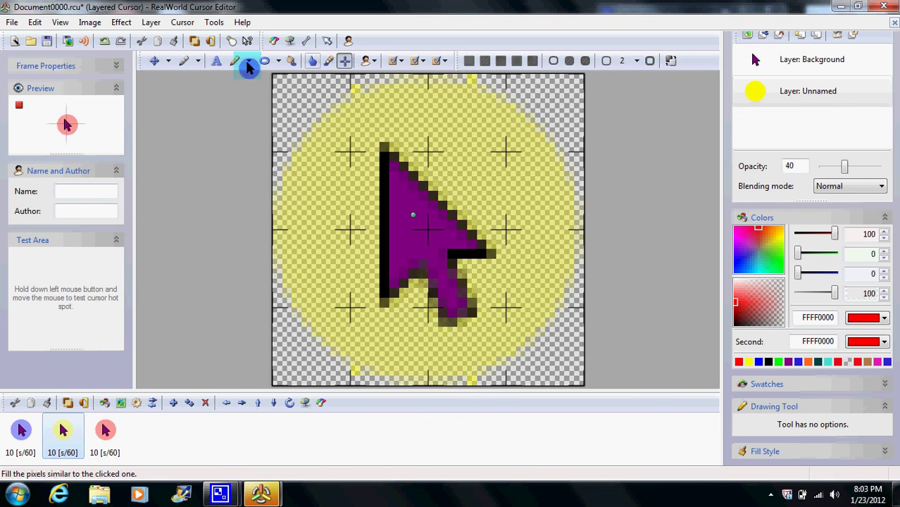
Step: Try repositioning the yellow circle, pick the Background layer, and flip to the red third frame
left_click(154, 60)
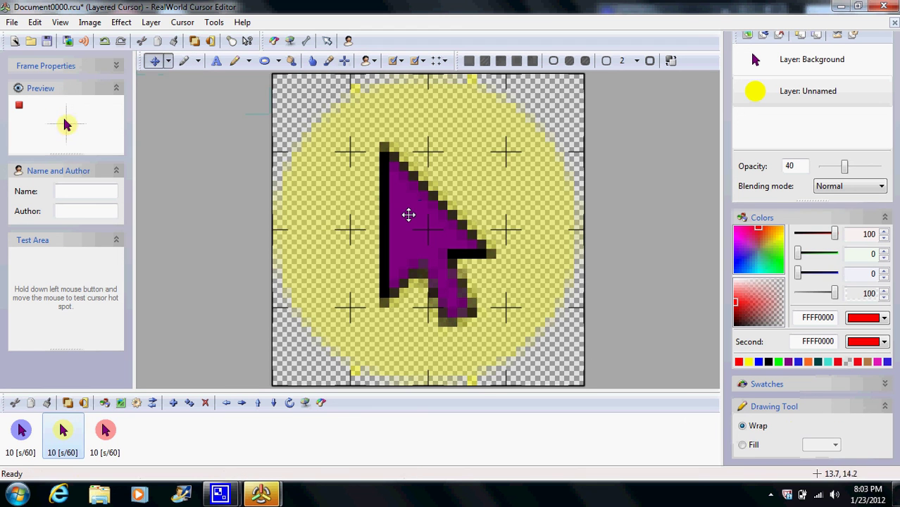
mouse_move(409, 217)
left_mouse_down()
mouse_move(424, 212)
mouse_move(398, 215)
mouse_move(412, 222)
left_mouse_up()
left_click(813, 59)
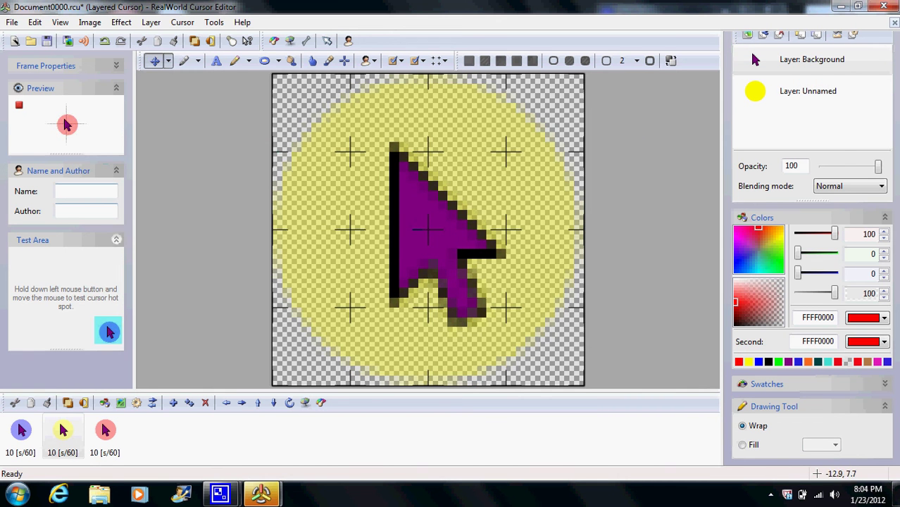
left_click(21, 431)
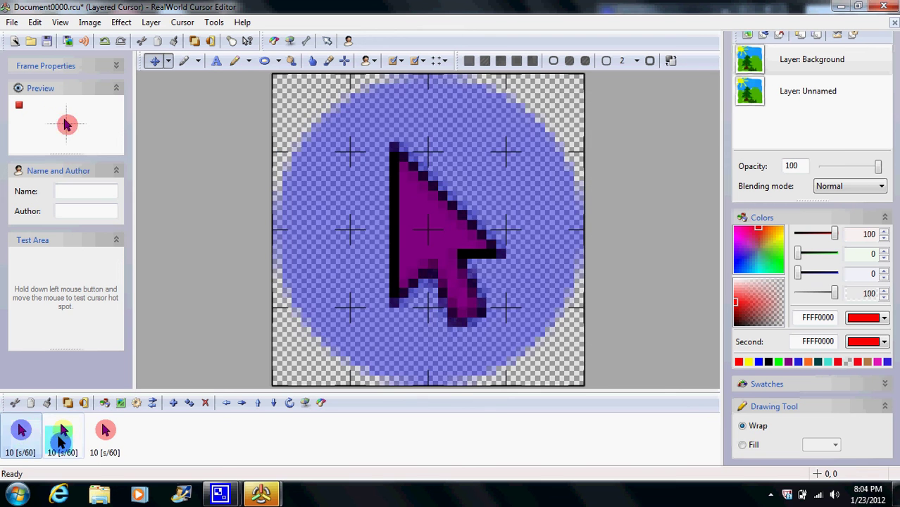
left_click(58, 436)
left_click(103, 444)
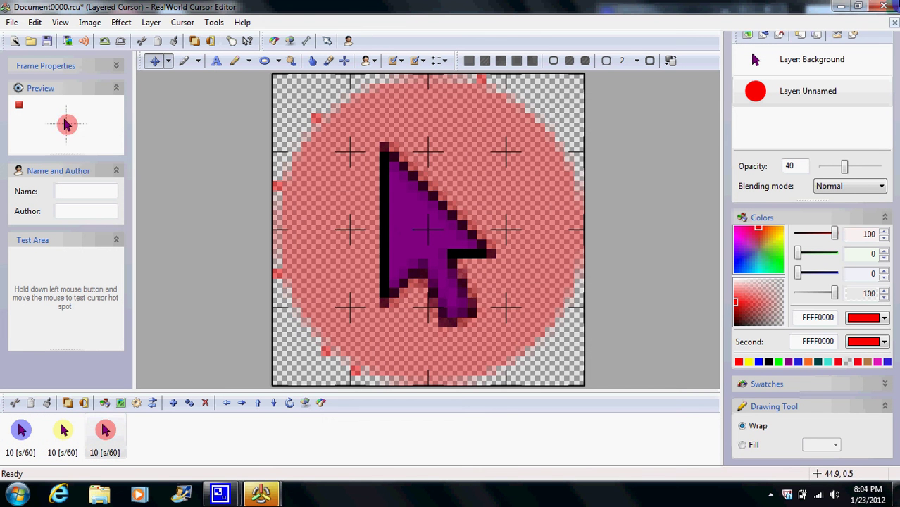
Step: Move the red frame's purple arrow into alignment, nudging it one pixel left
left_click(829, 60)
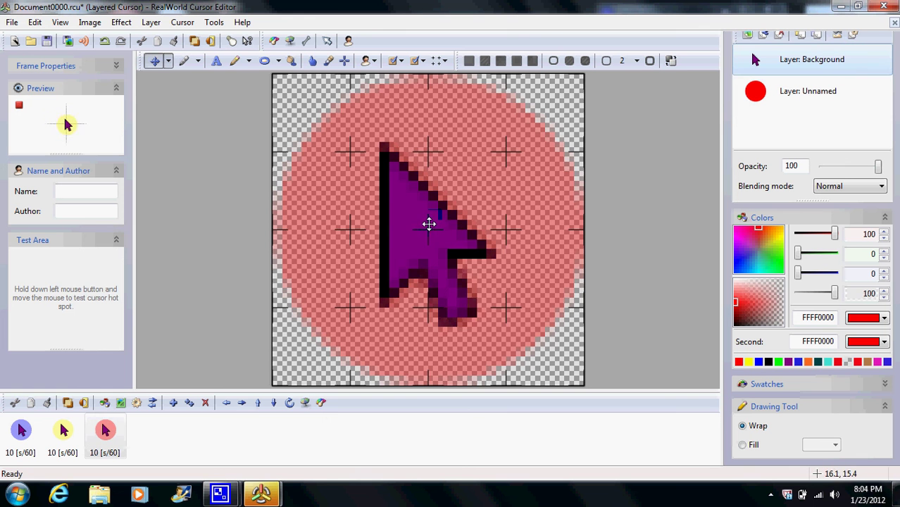
left_click_drag(429, 224, 450, 222)
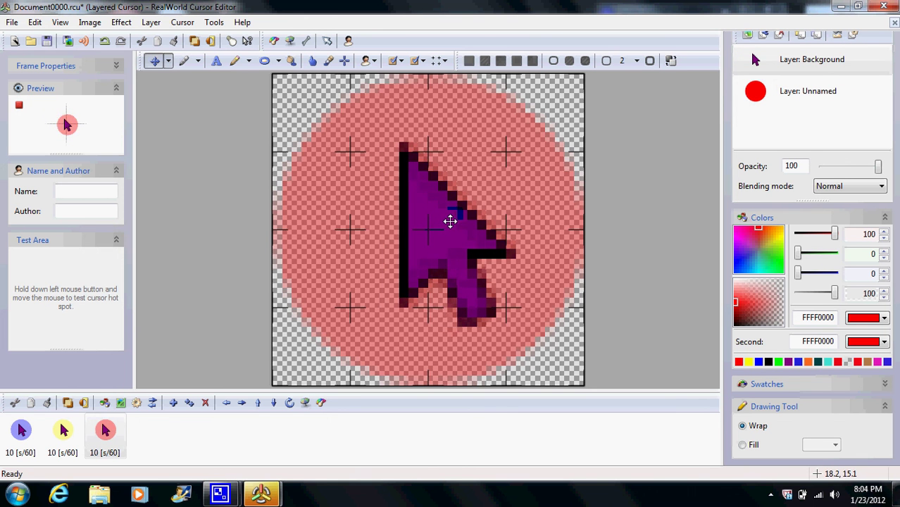
left_click(71, 431)
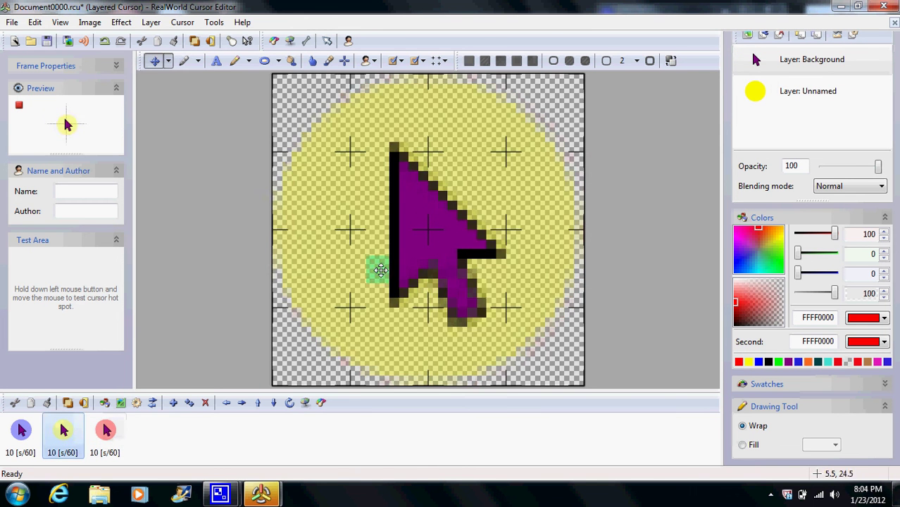
left_click(109, 429)
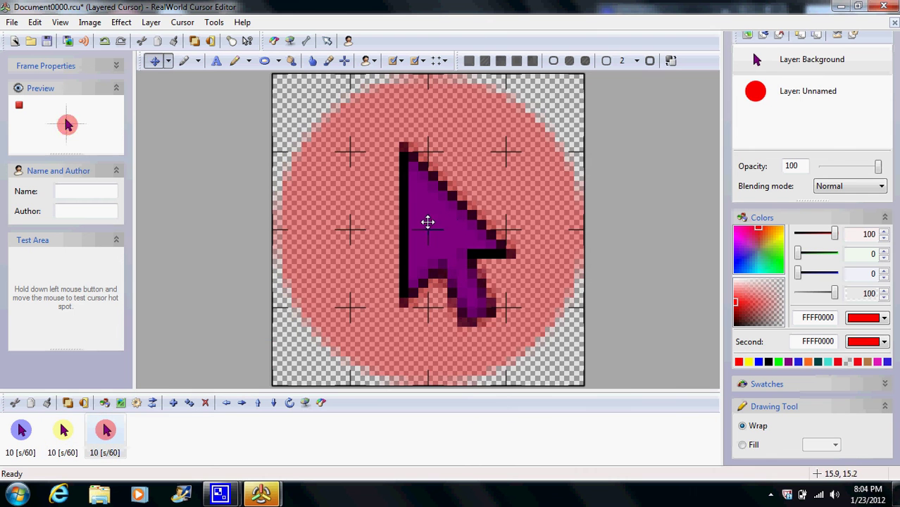
mouse_move(427, 222)
left_mouse_down()
mouse_move(412, 222)
mouse_move(429, 220)
left_mouse_up()
key("Left")
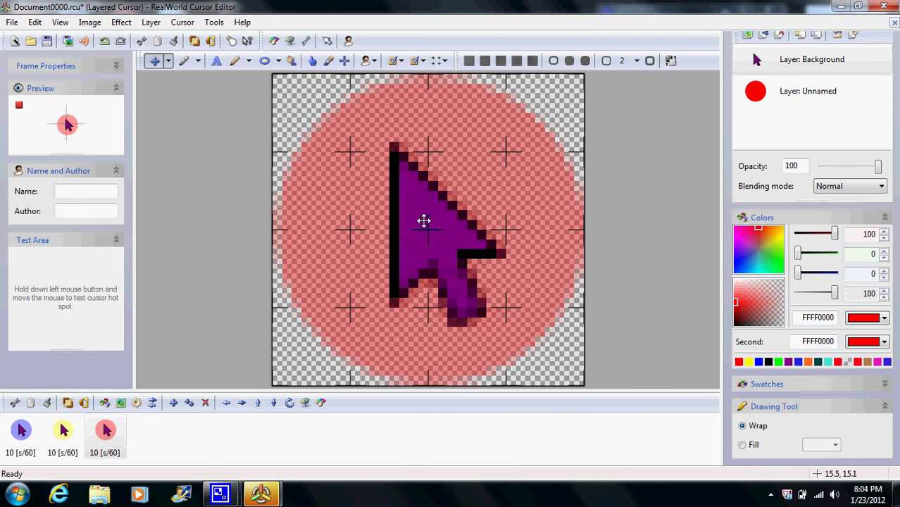
Step: Compare all three frames and set hot spots on the yellow and red frames' arrows
left_click(77, 434)
left_click(115, 434)
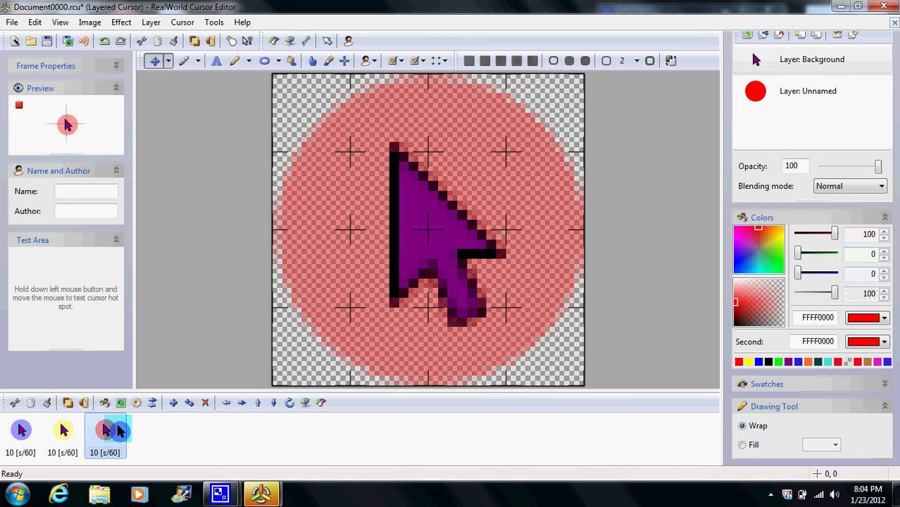
left_click(19, 432)
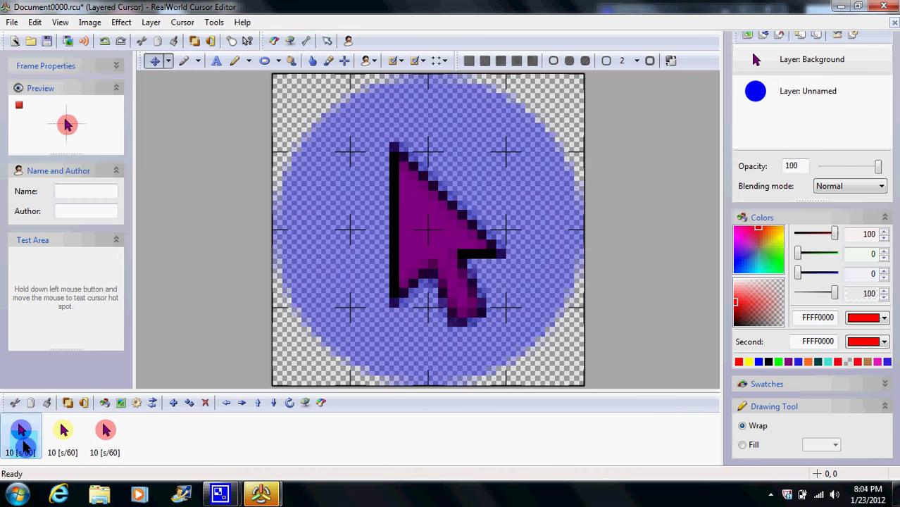
left_click(62, 435)
left_click(120, 436)
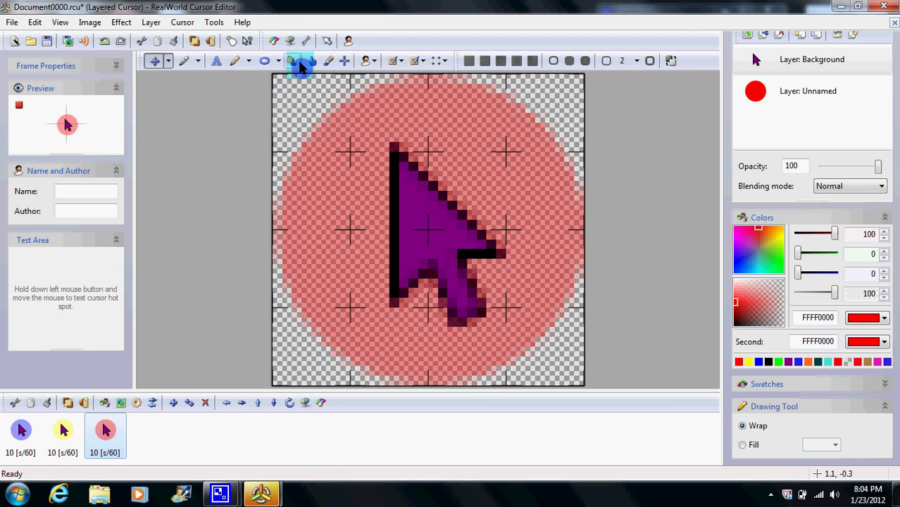
left_click(344, 60)
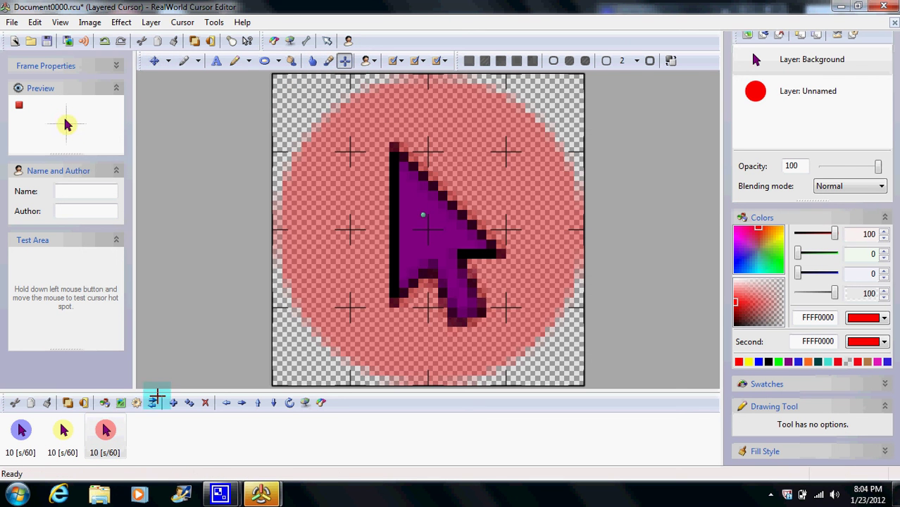
left_click(68, 433)
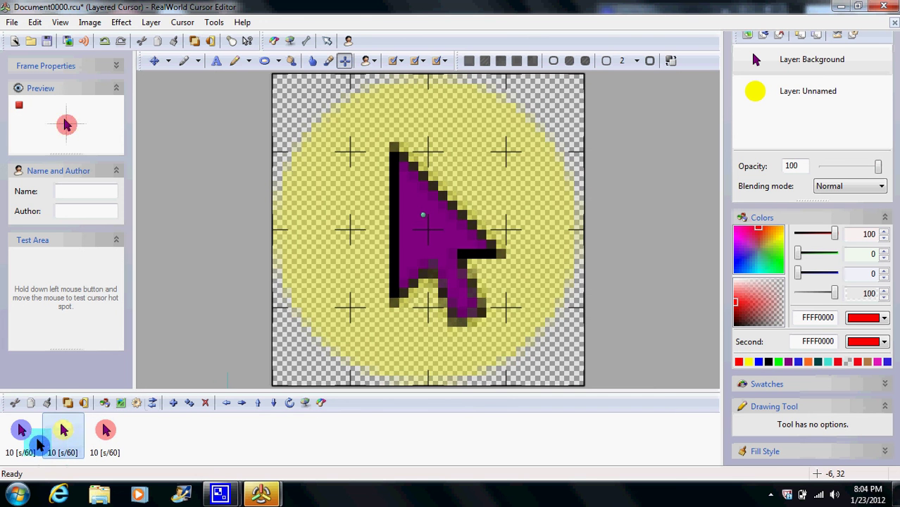
left_click(23, 432)
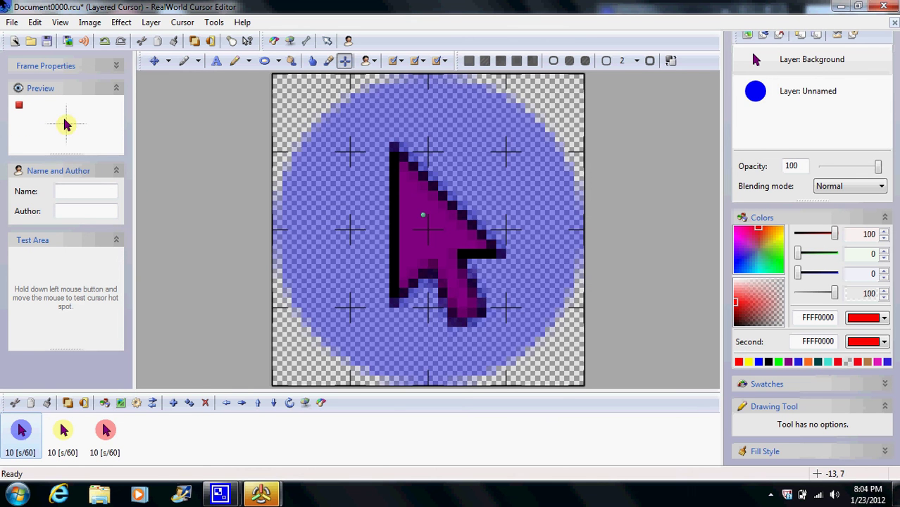
Step: Start saving under a new name in the Cursor folder on the Desktop
left_click(11, 21)
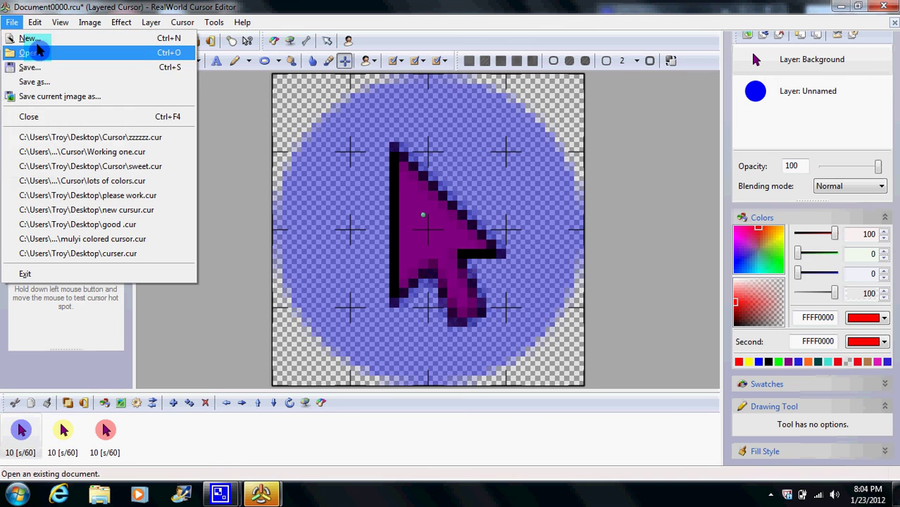
left_click(45, 82)
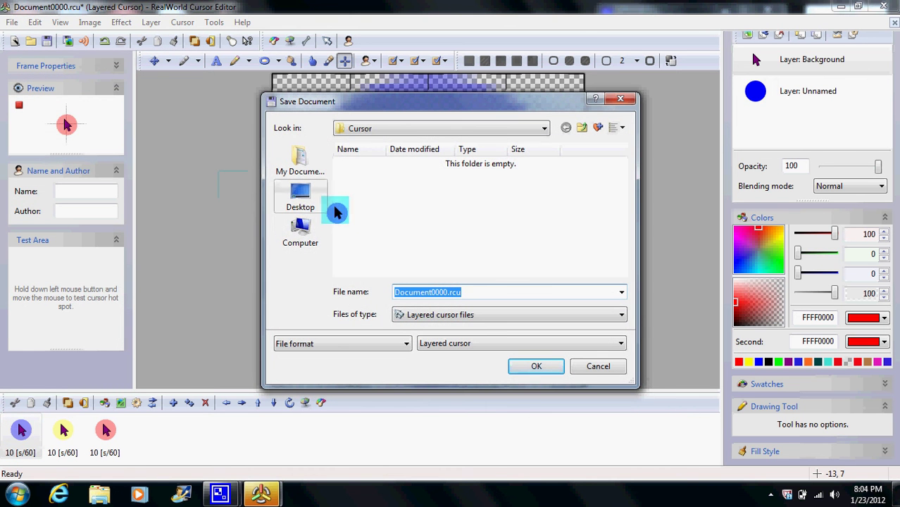
left_click(299, 201)
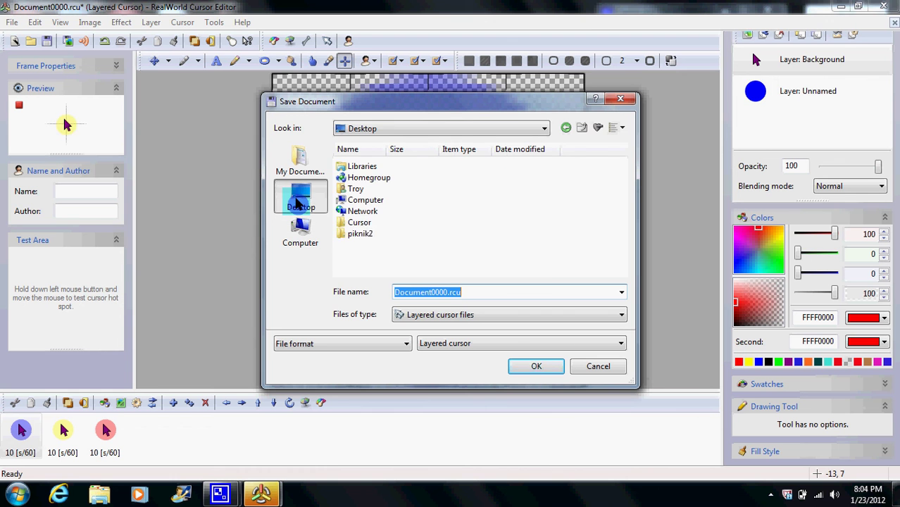
double_click(373, 224)
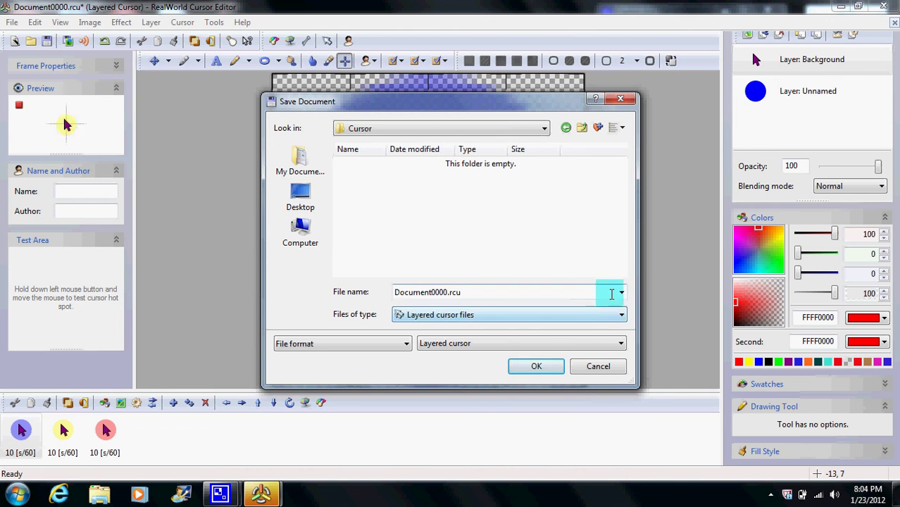
Step: Save the cursor in Animated cursor format with the file name dad
left_click(622, 319)
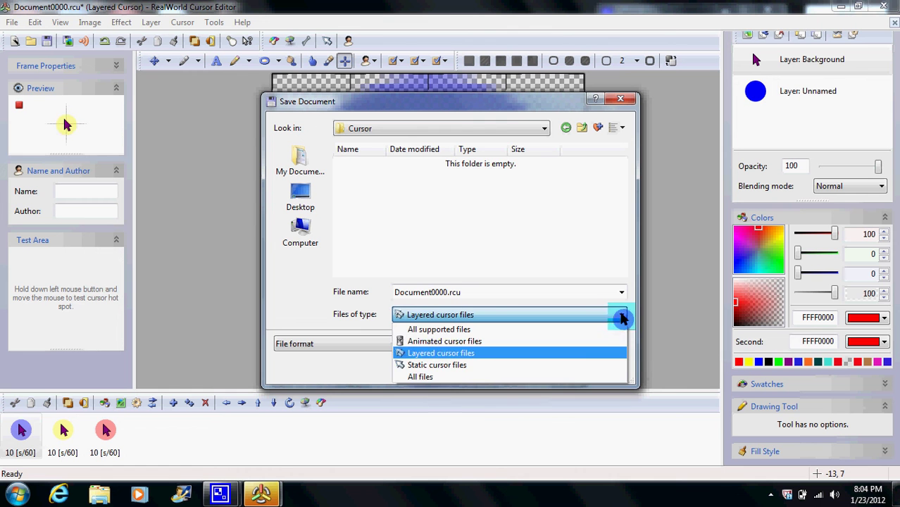
left_click(530, 367)
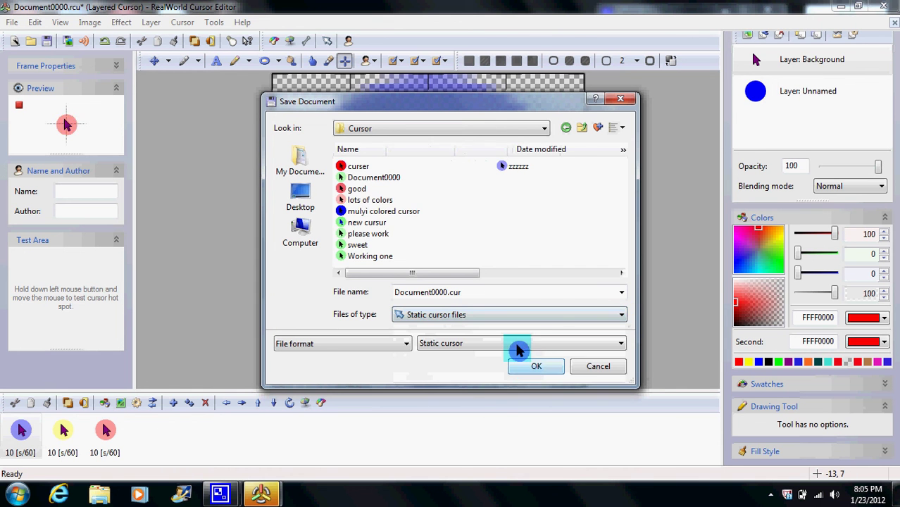
left_click(619, 345)
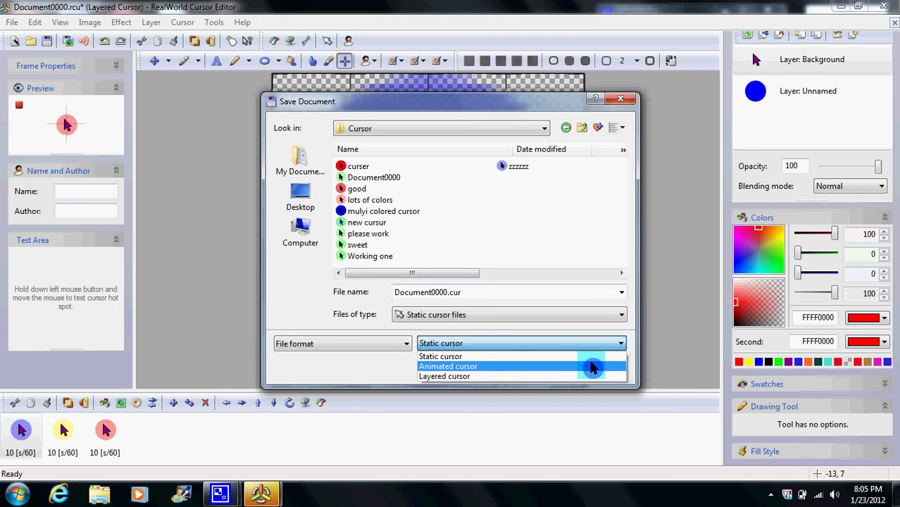
left_click(592, 367)
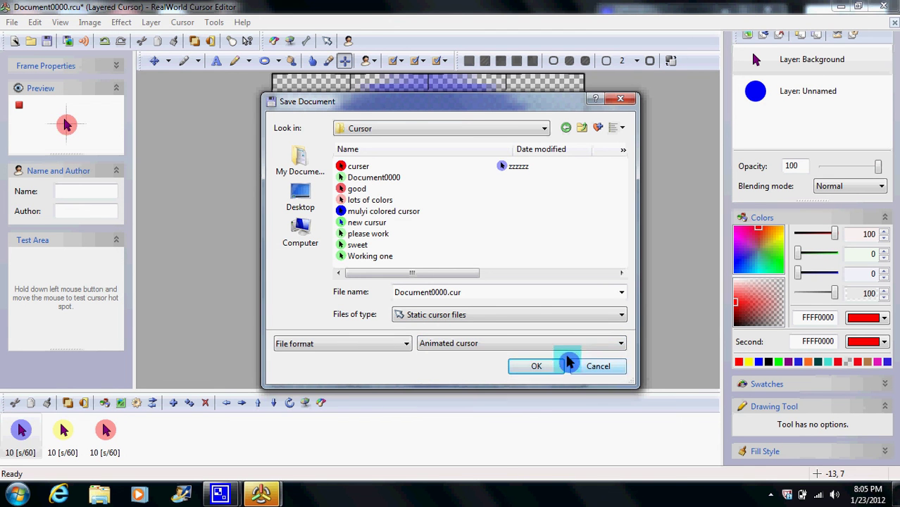
left_click(530, 295)
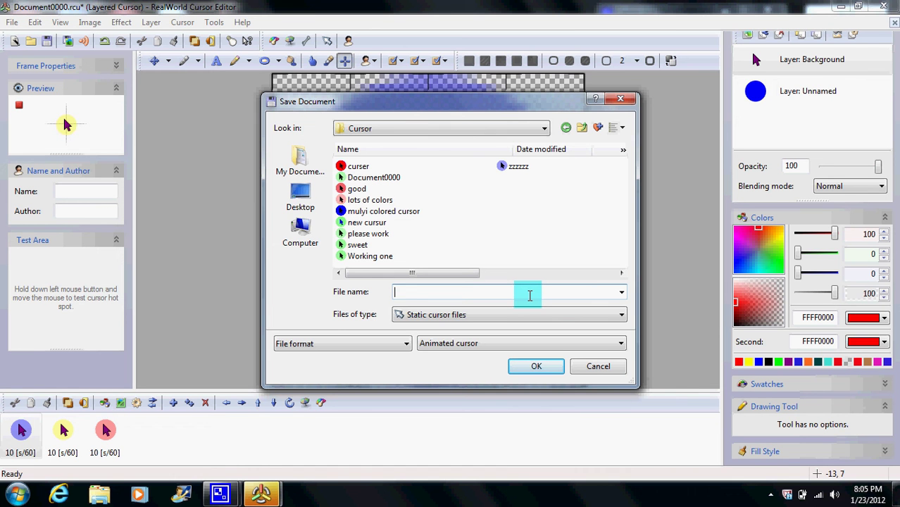
type("dad")
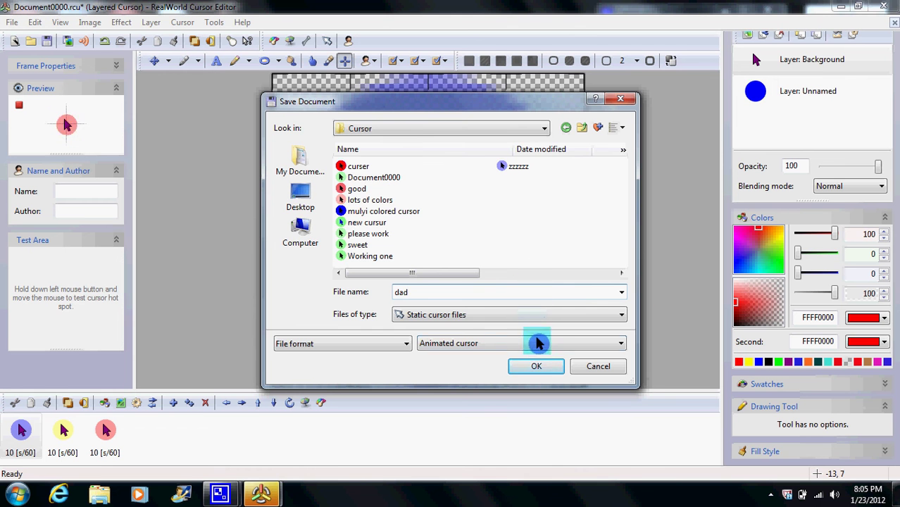
left_click(537, 369)
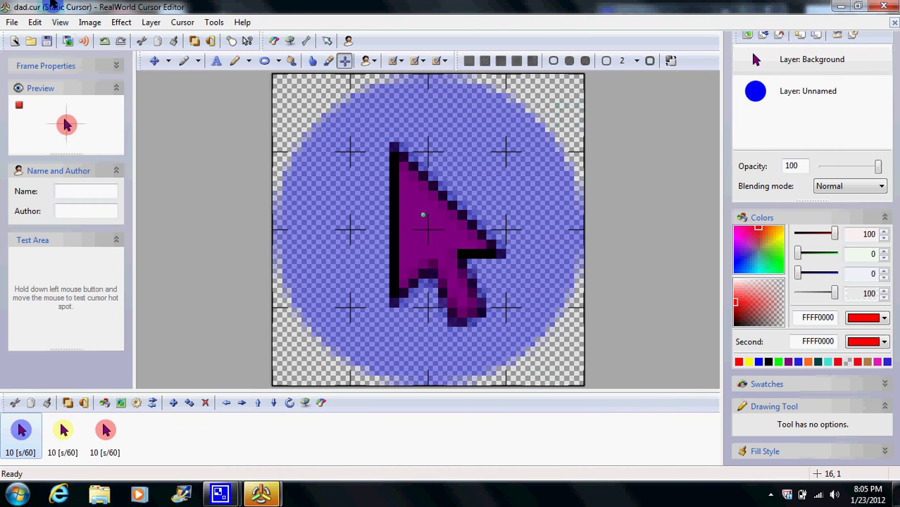
Step: Close the saved dad cursor document and exit the cursor editor
left_click(880, 8)
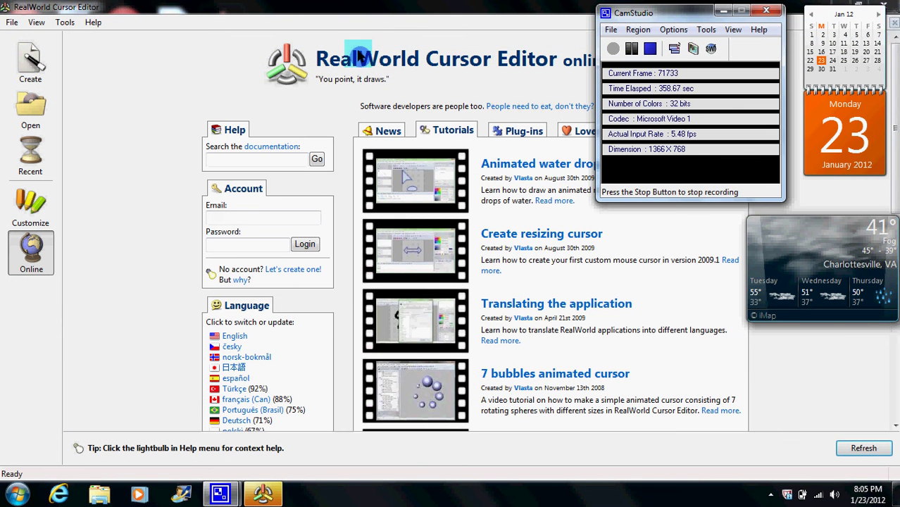
left_click(263, 494)
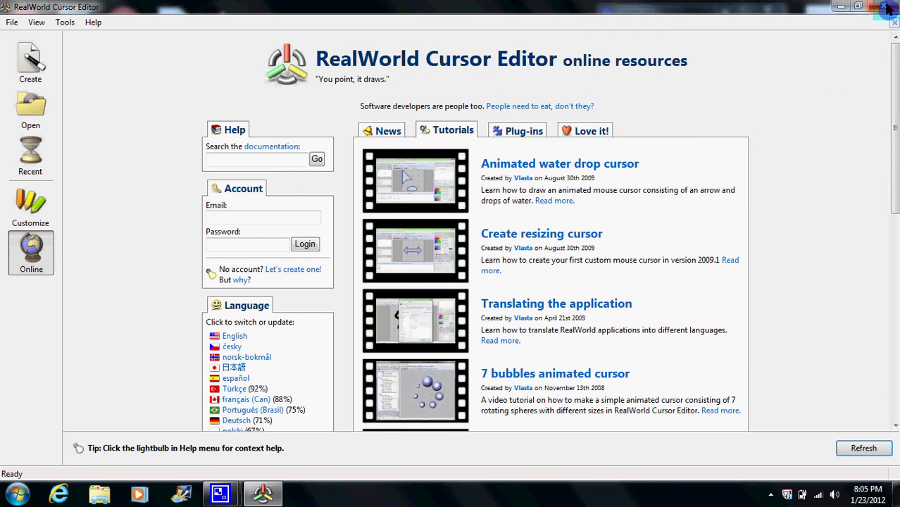
left_click(889, 6)
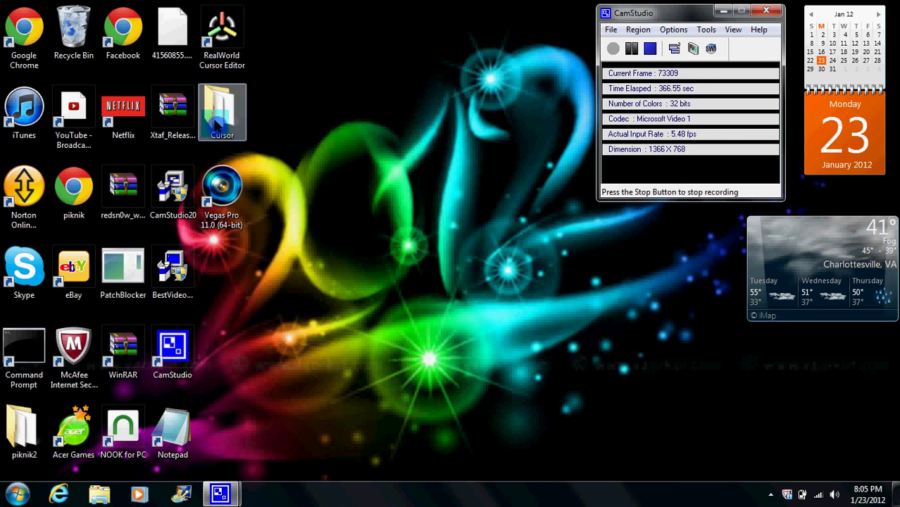
Step: Check Downloads, then confirm the dad cursor file is in the desktop Cursor folder
left_click(16, 493)
left_click(204, 326)
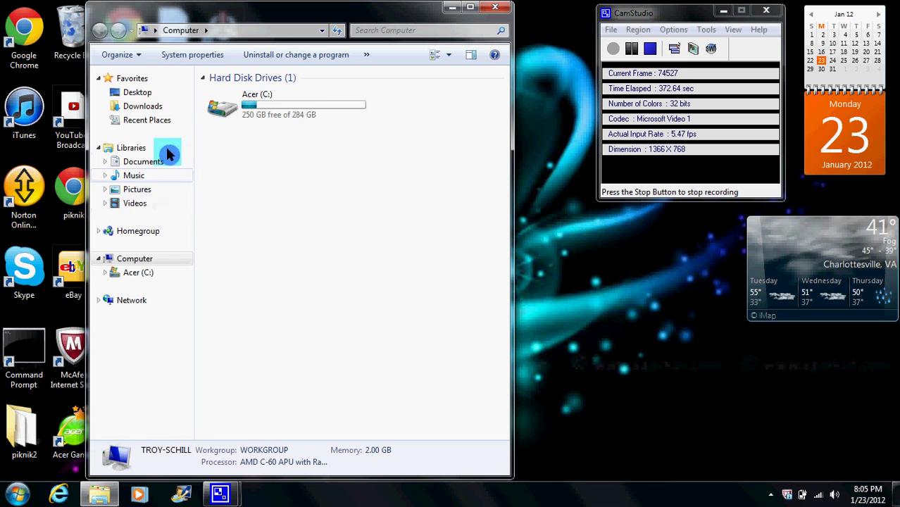
left_click(148, 105)
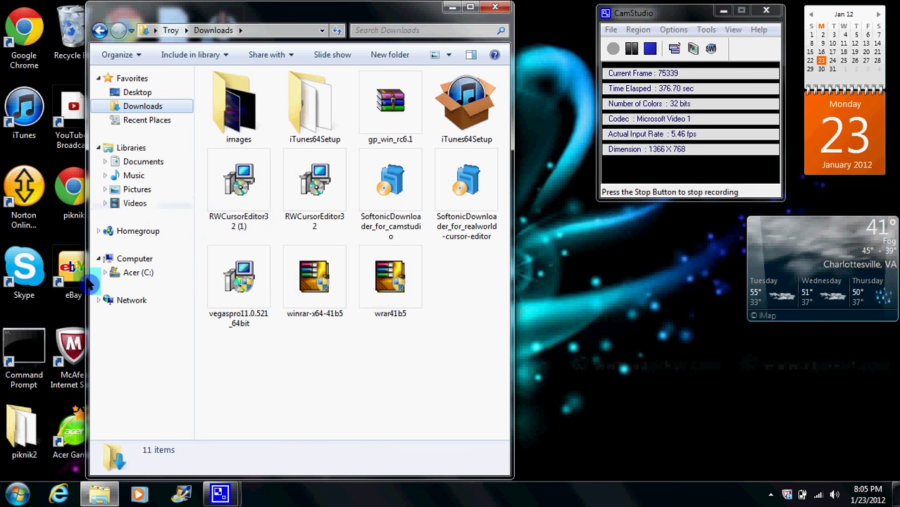
left_click(502, 13)
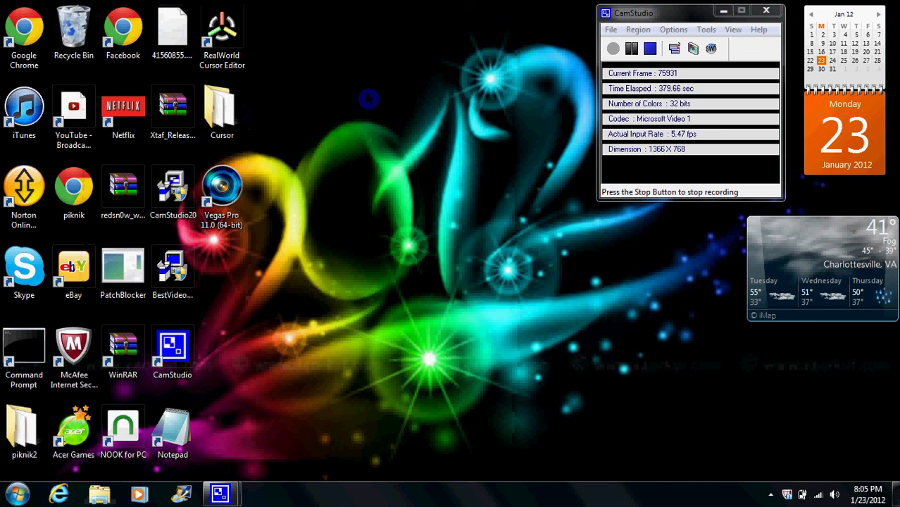
double_click(226, 128)
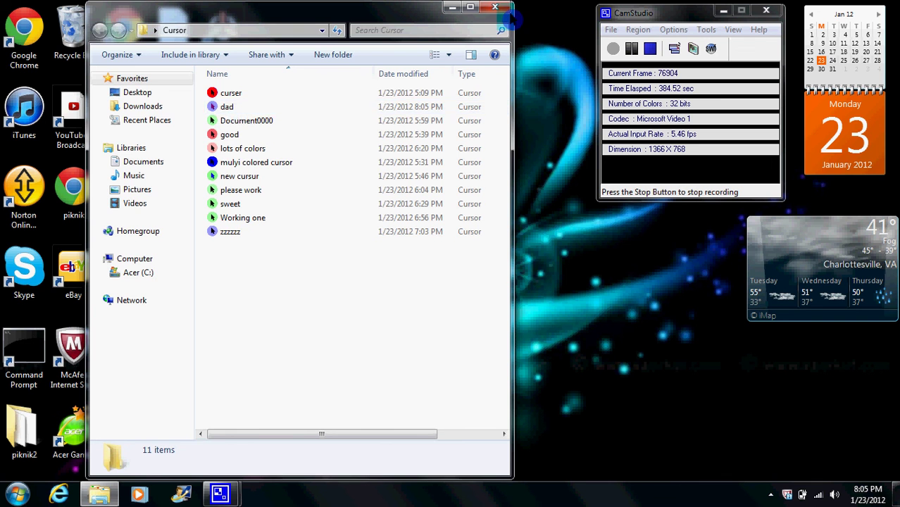
left_click(497, 10)
Step: Browse for a new Normal Select pointer in the desktop Cursor folder via Personalize mouse pointers
right_click(436, 147)
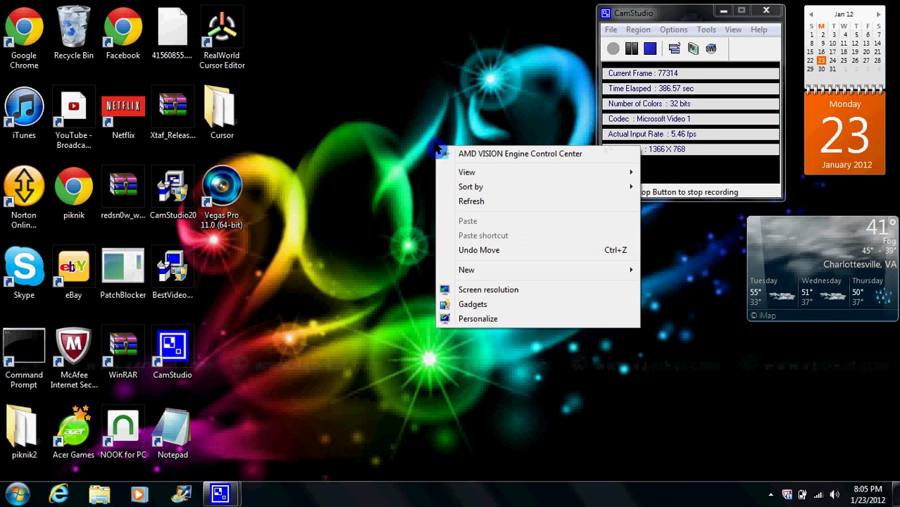
left_click(475, 319)
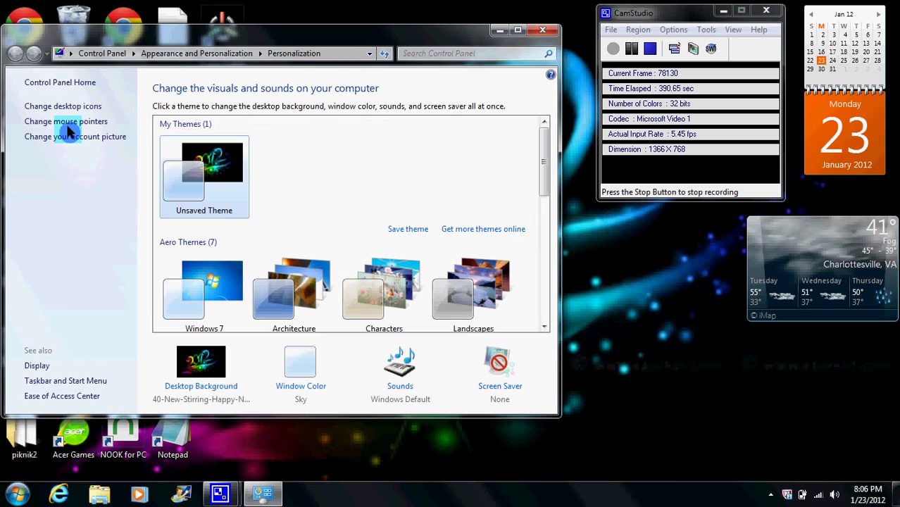
left_click(73, 124)
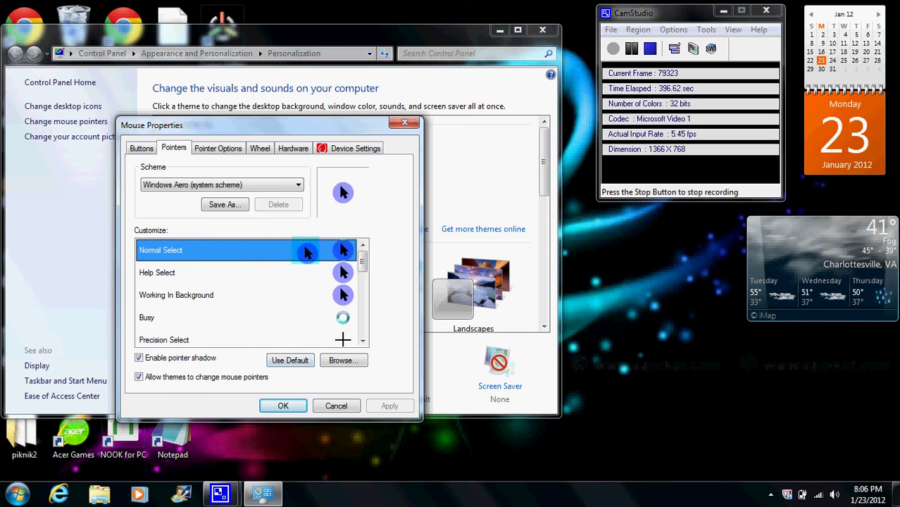
left_click(343, 361)
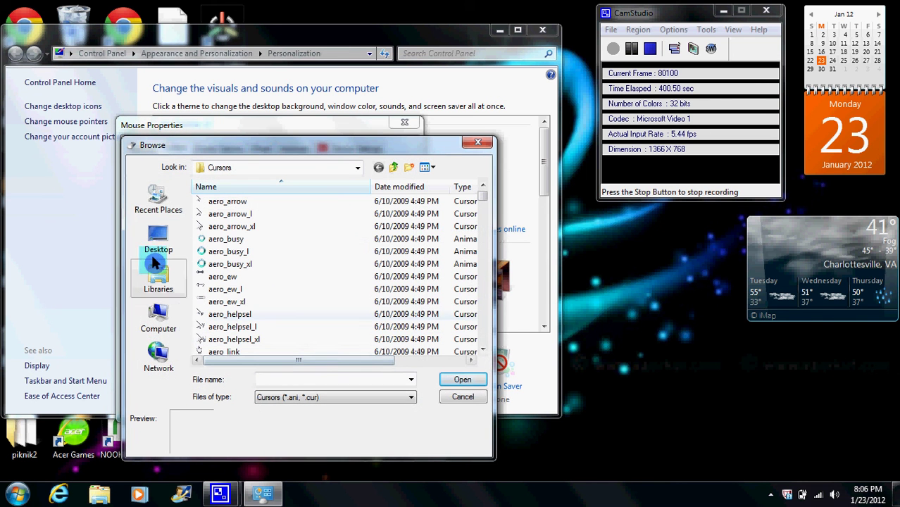
left_click(160, 247)
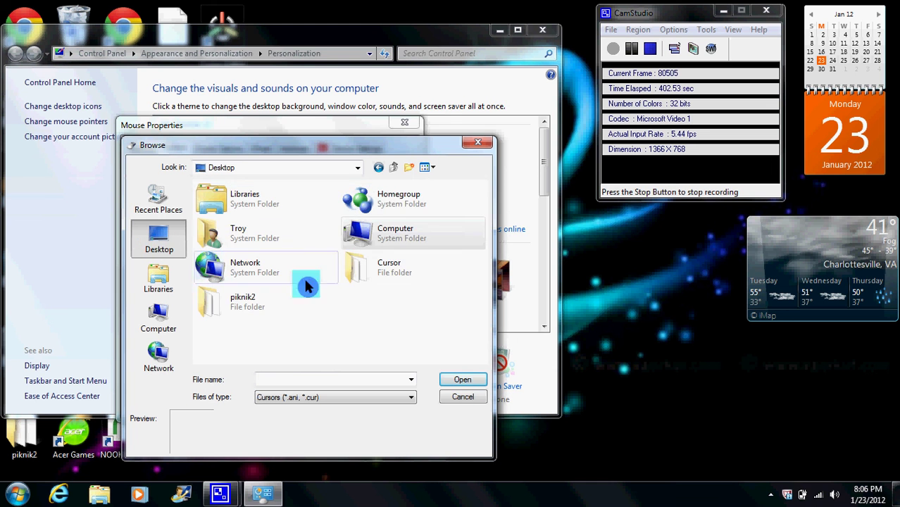
double_click(395, 279)
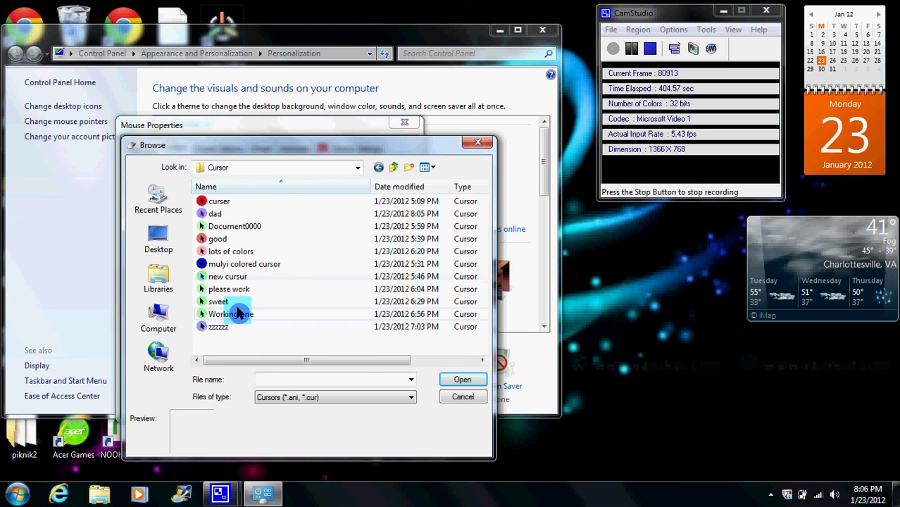
Step: Assign the dad cursor to Normal Select, Help Select and Working In Background
double_click(234, 214)
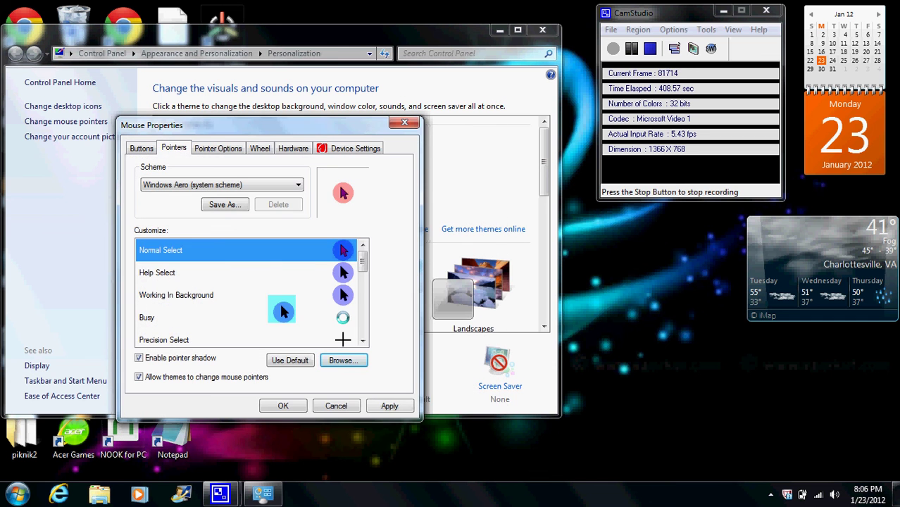
double_click(308, 274)
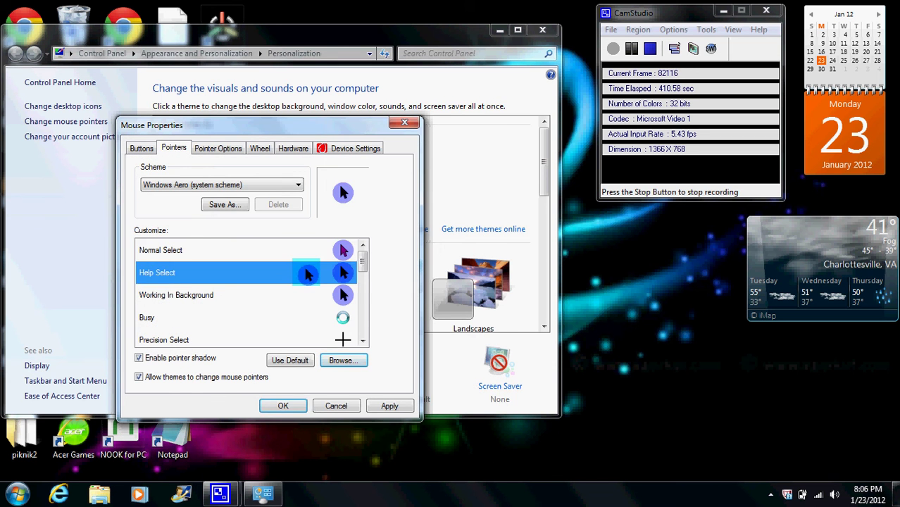
left_click(247, 213)
double_click(247, 213)
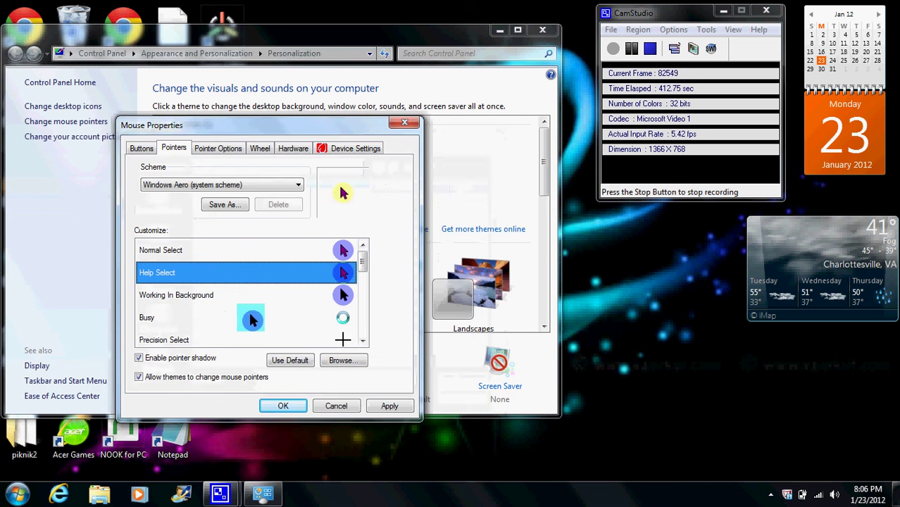
double_click(258, 299)
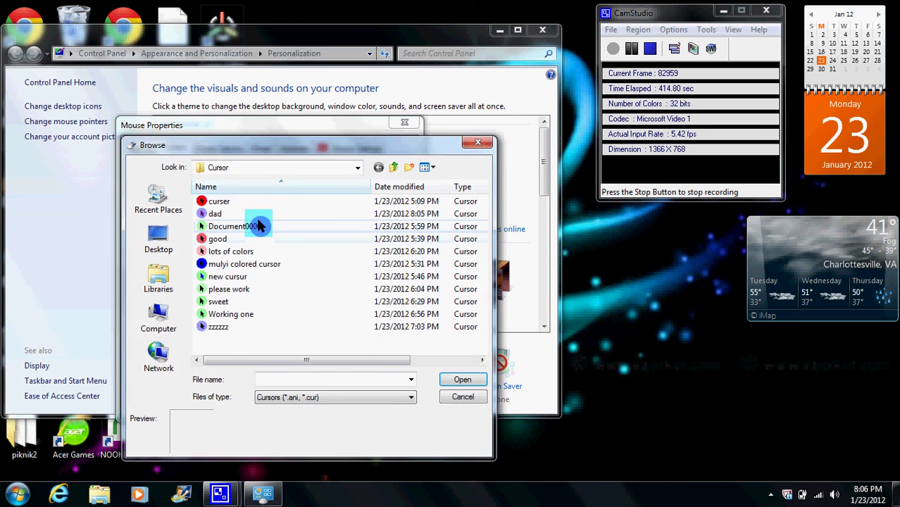
double_click(259, 210)
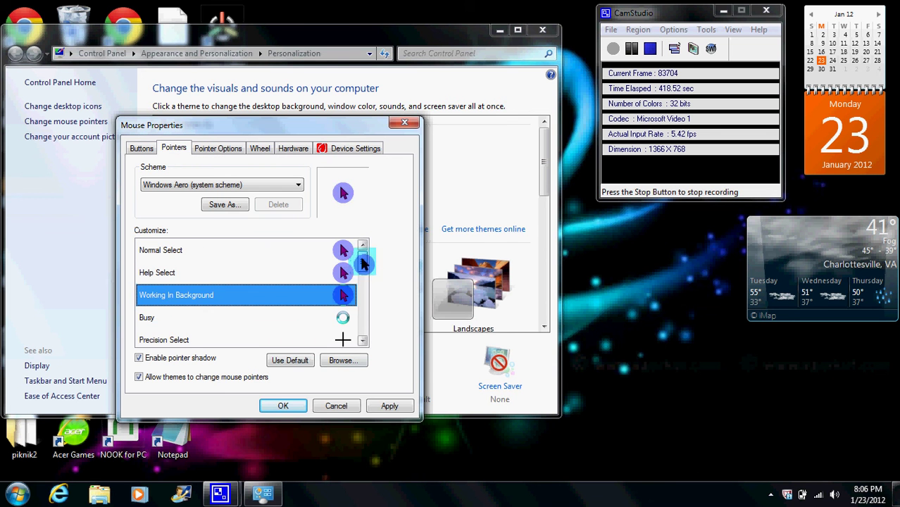
Step: Assign the dad cursor to Link Select and apply the pointer changes
left_click_drag(363, 262, 357, 321)
double_click(287, 316)
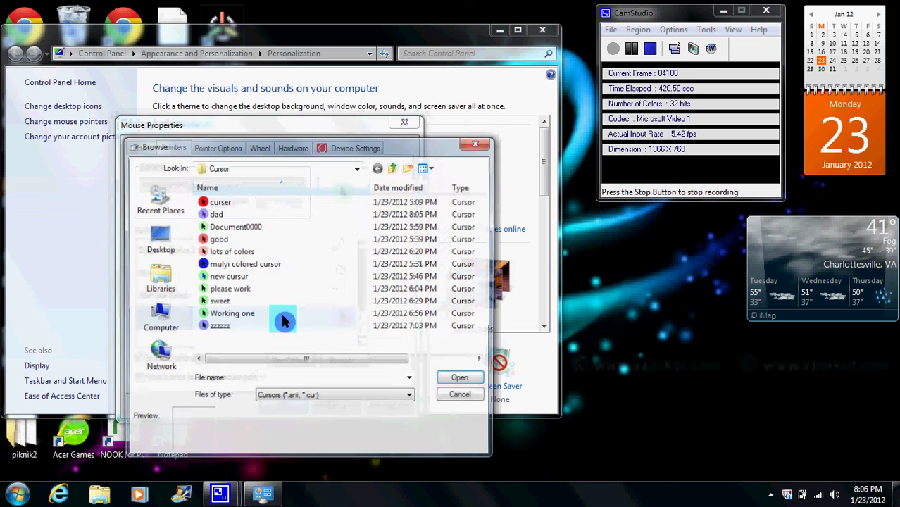
left_click(254, 214)
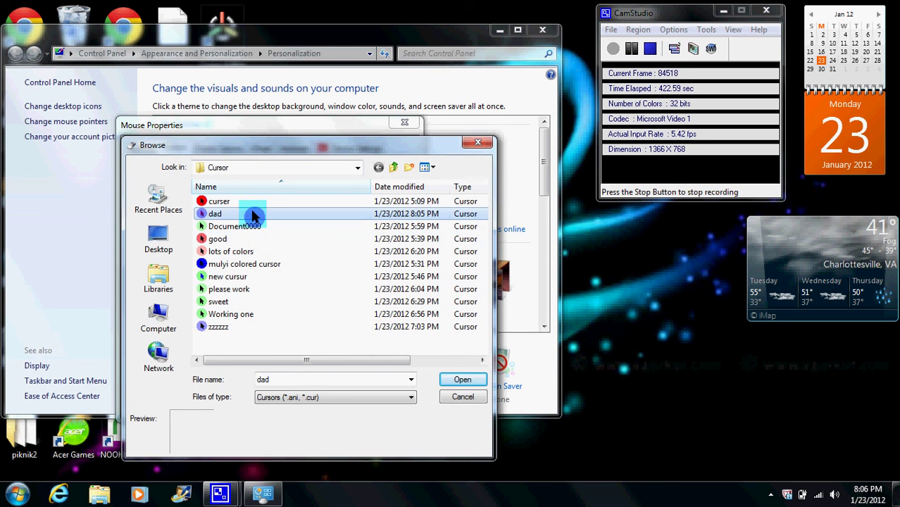
double_click(254, 214)
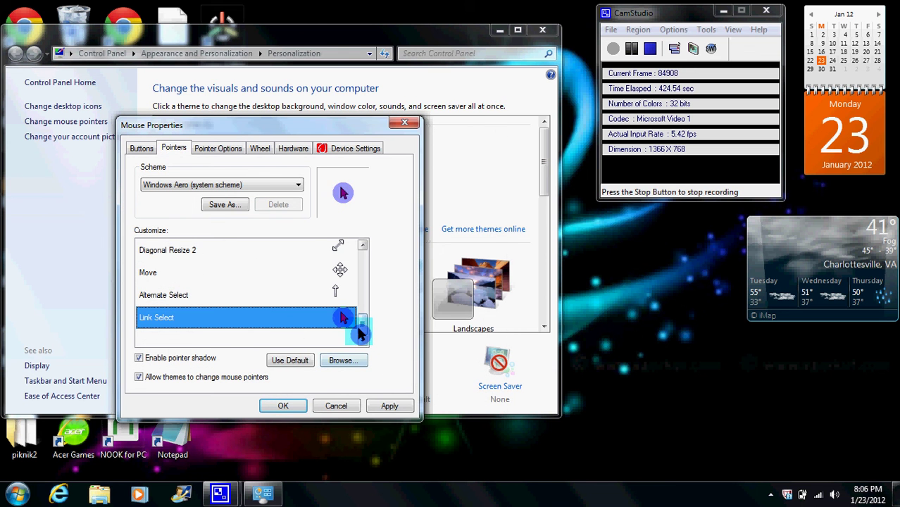
left_click_drag(362, 326, 368, 266)
left_click(388, 407)
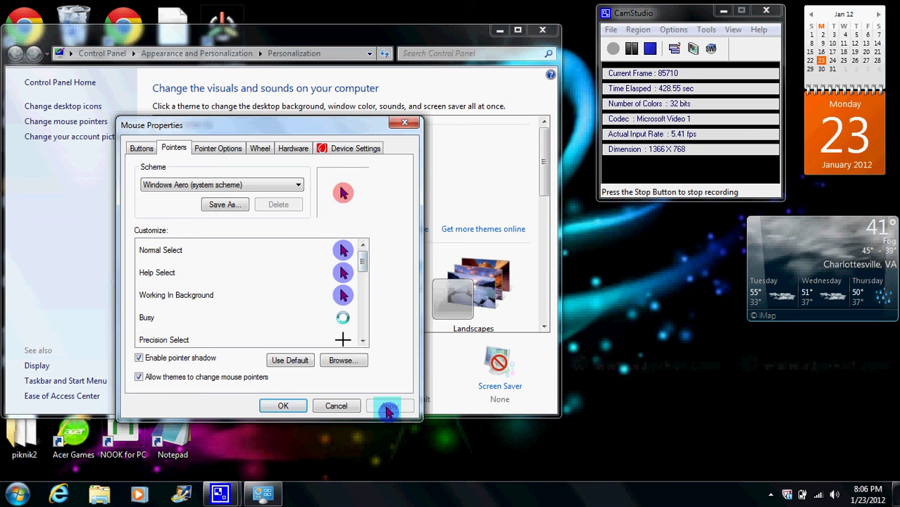